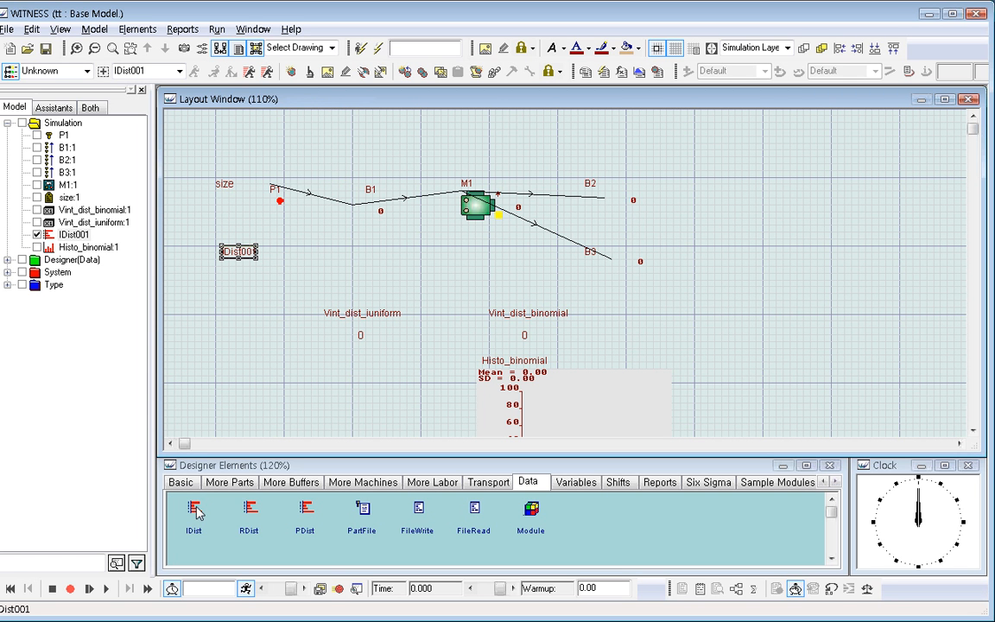
Import the distribution data file dist from the Demo folder into the IDist001 integer distribution
{"action": "double_click", "coordinate": [243, 253]}
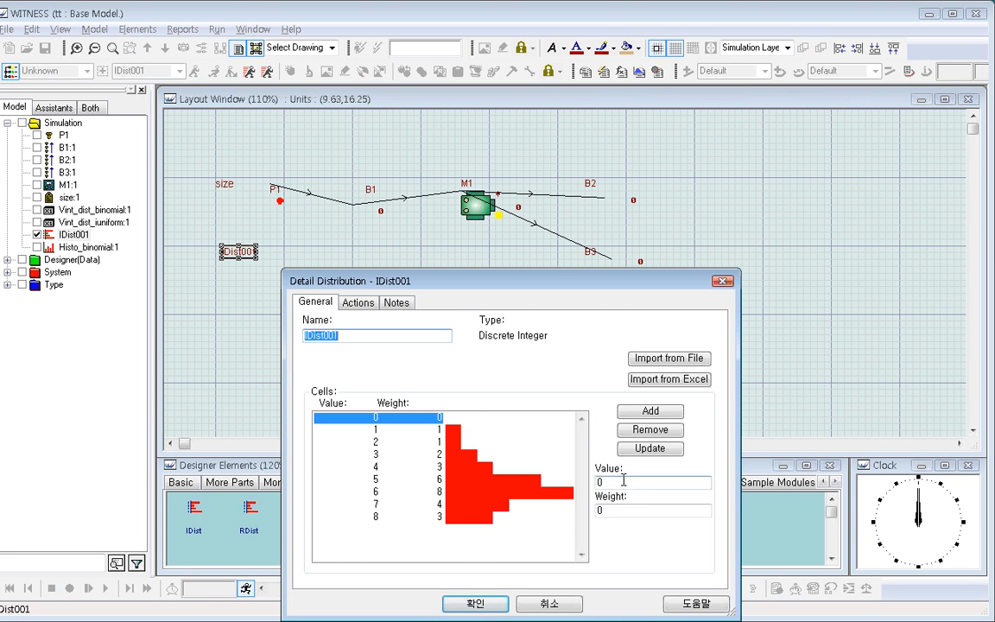
{"action": "left_click", "coordinate": [624, 481]}
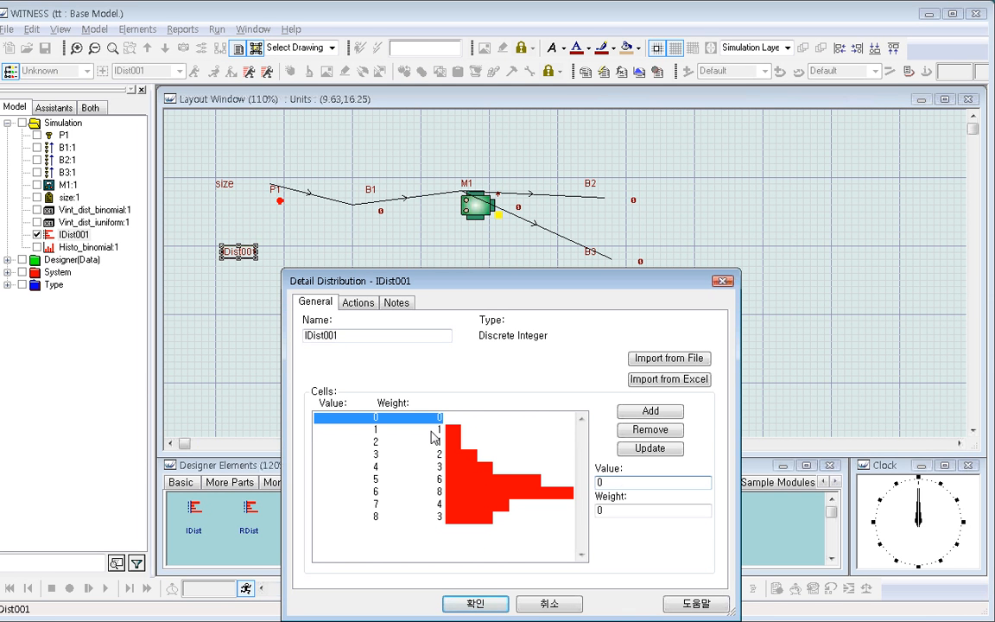
{"action": "key", "text": "Tab"}
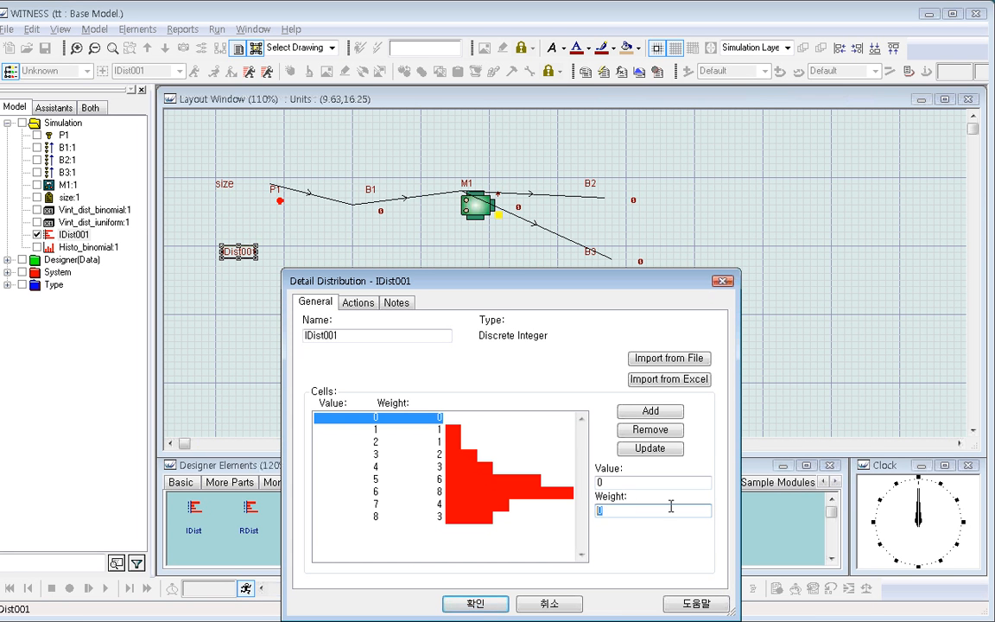
{"action": "left_click", "coordinate": [687, 364]}
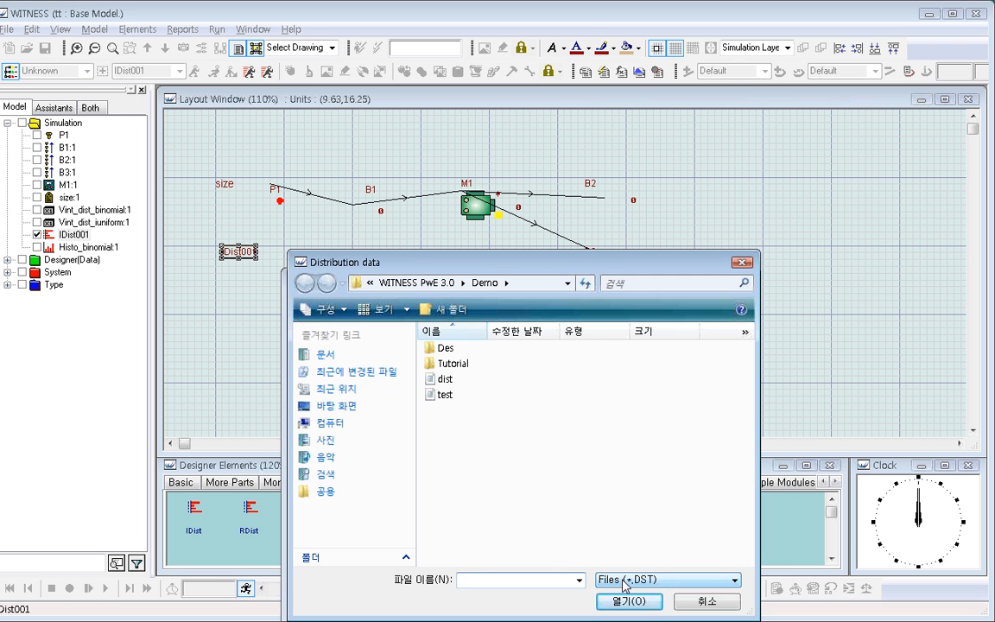
{"action": "left_click", "coordinate": [438, 379]}
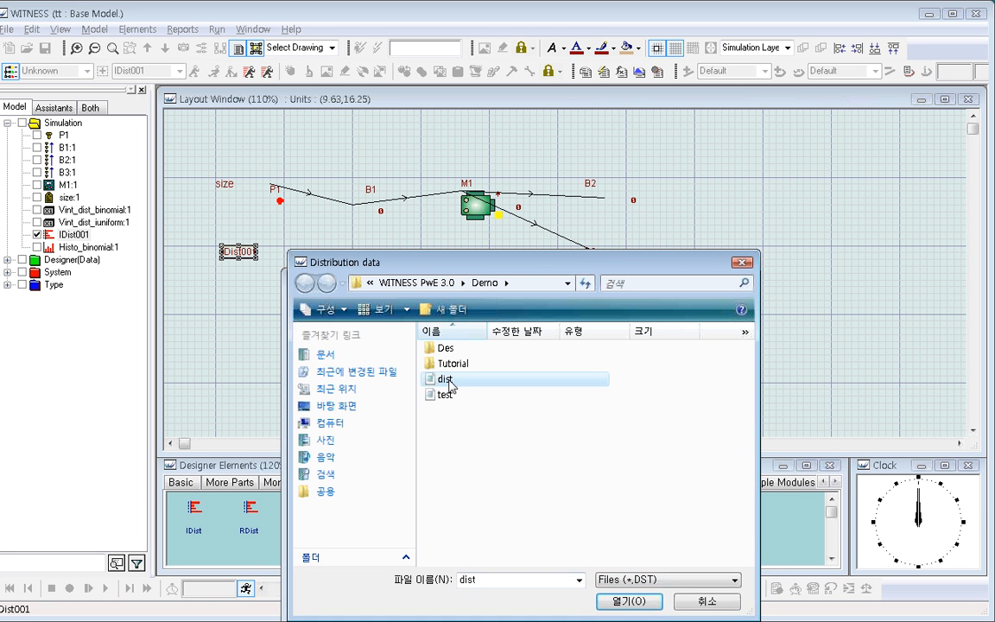
{"action": "left_click", "coordinate": [628, 602]}
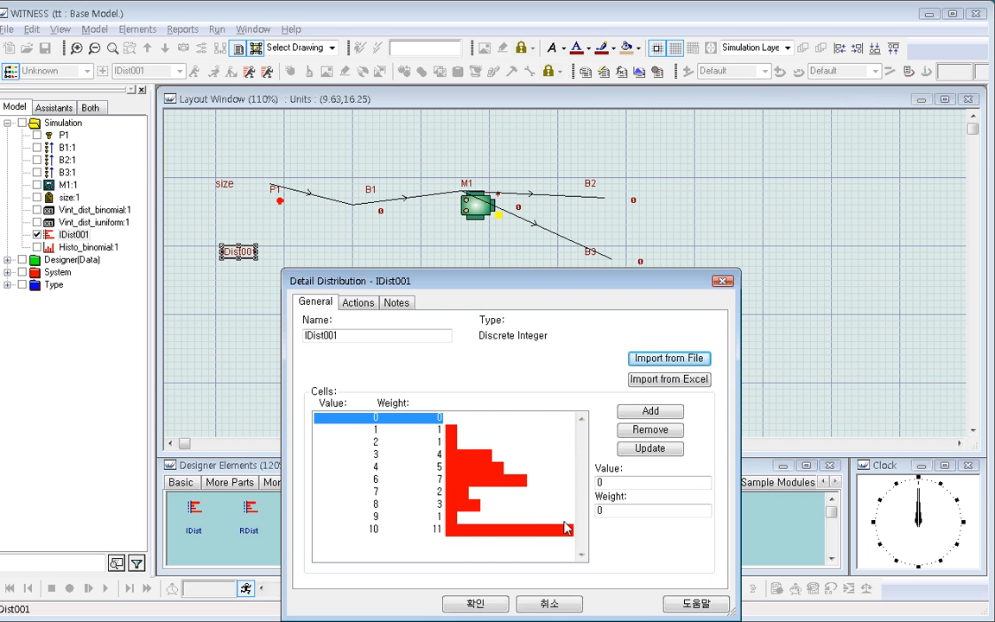
Switch to the Demo folder in the file manager and examine how value and weight pairs are written in the dist file
{"action": "key", "text": "alt"}
{"action": "key", "text": "alt+Tab"}
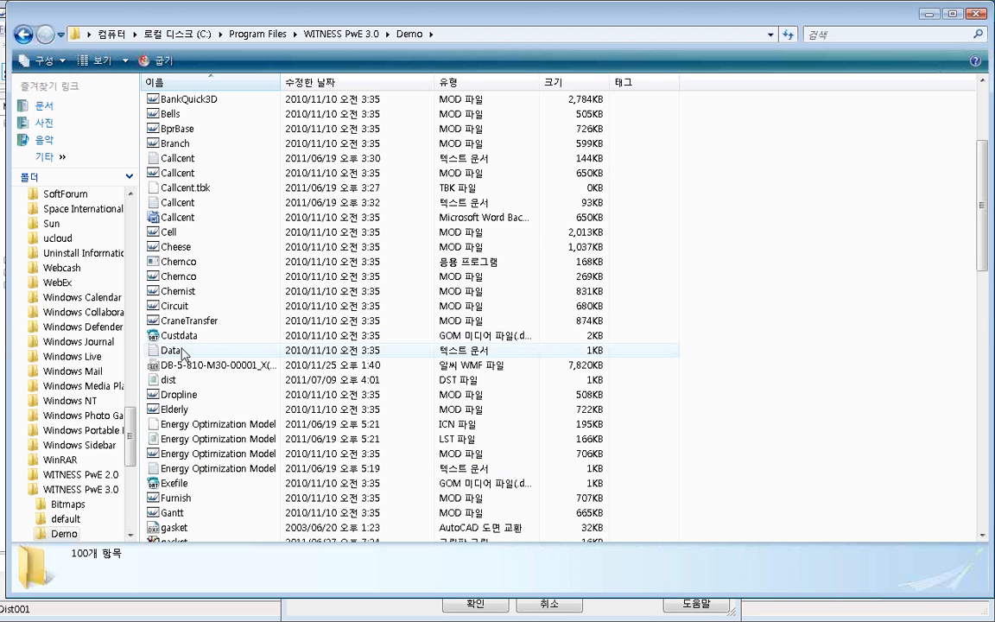
{"action": "double_click", "coordinate": [172, 380]}
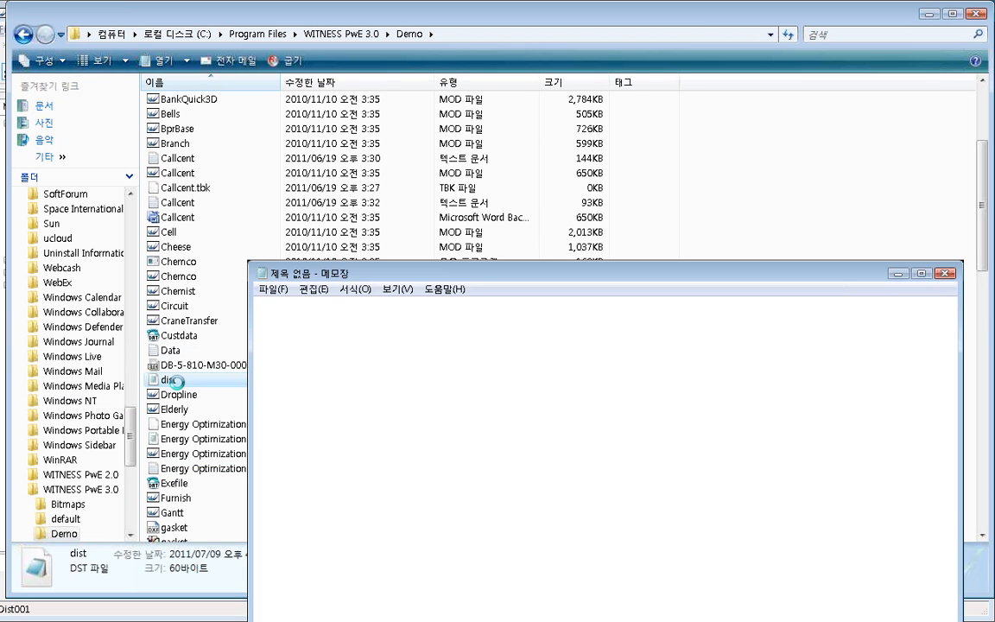
{"action": "double_click", "coordinate": [269, 304]}
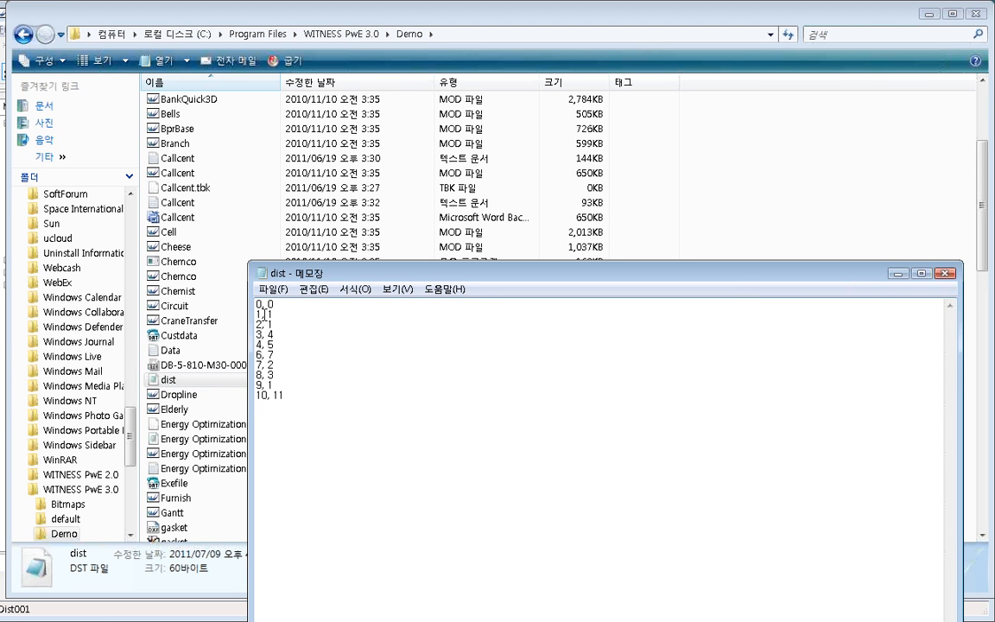
{"action": "double_click", "coordinate": [268, 315]}
{"action": "double_click", "coordinate": [269, 324]}
{"action": "mouse_move", "coordinate": [268, 335]}
{"action": "left_mouse_down"}
{"action": "mouse_move", "coordinate": [263, 344]}
{"action": "mouse_move", "coordinate": [264, 334]}
{"action": "left_mouse_up"}
{"action": "left_click", "coordinate": [257, 305]}
{"action": "left_click_drag", "start_coordinate": [257, 305], "coordinate": [273, 304]}
{"action": "left_click", "coordinate": [945, 274]}
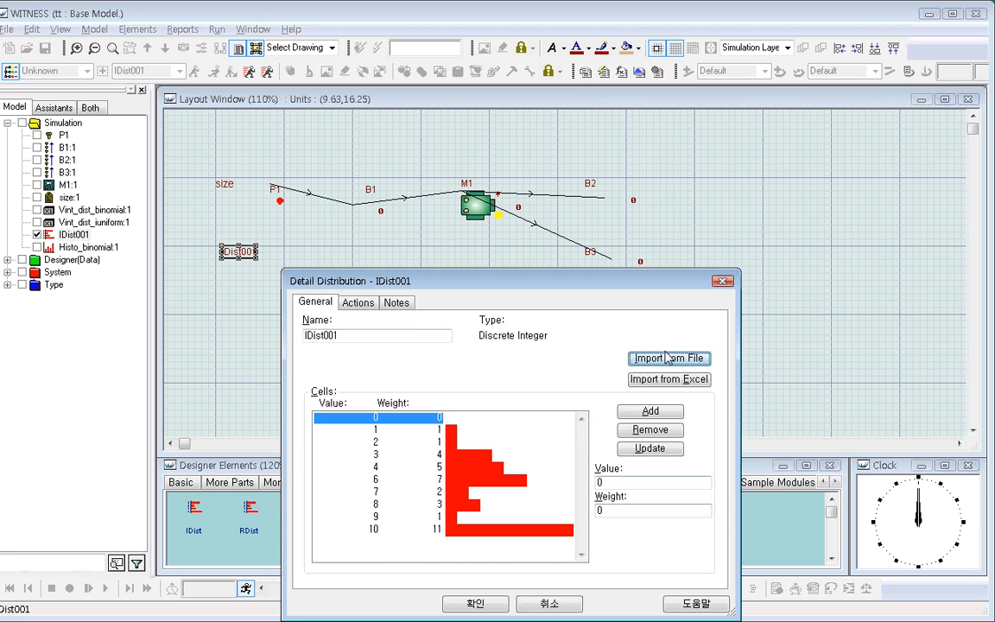
Try to import the _distribution file from the Demo folder into IDist001, with the file filter set to All (*.*)
{"action": "left_click", "coordinate": [670, 358]}
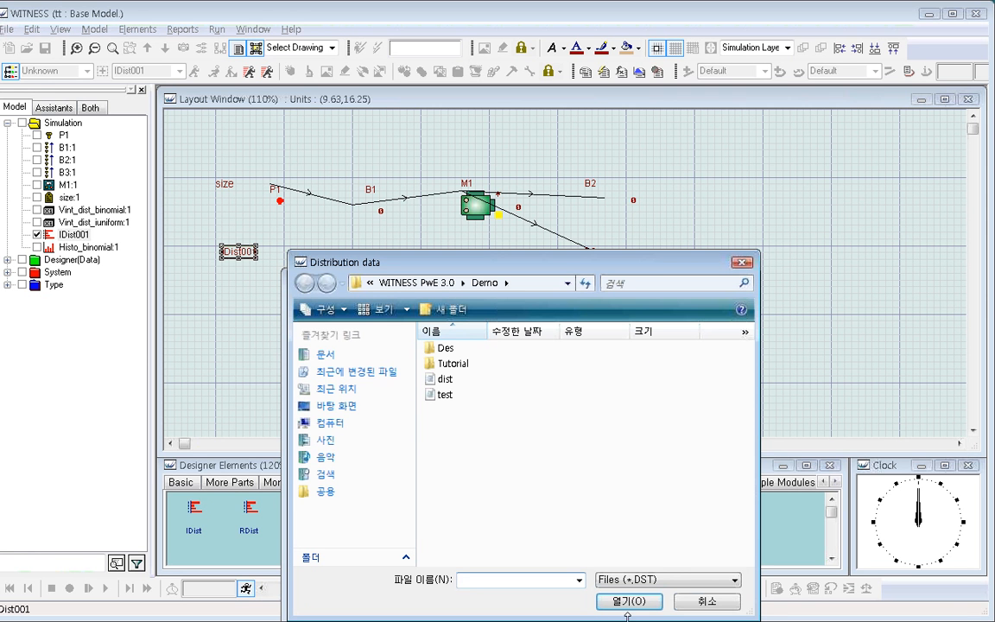
{"action": "left_click", "coordinate": [733, 580]}
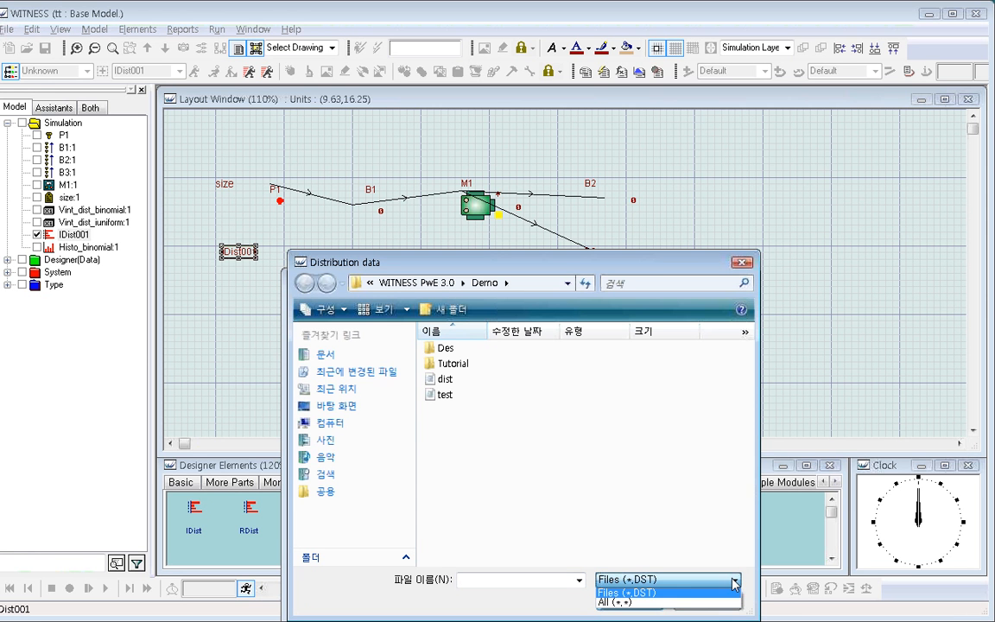
{"action": "left_click", "coordinate": [630, 604]}
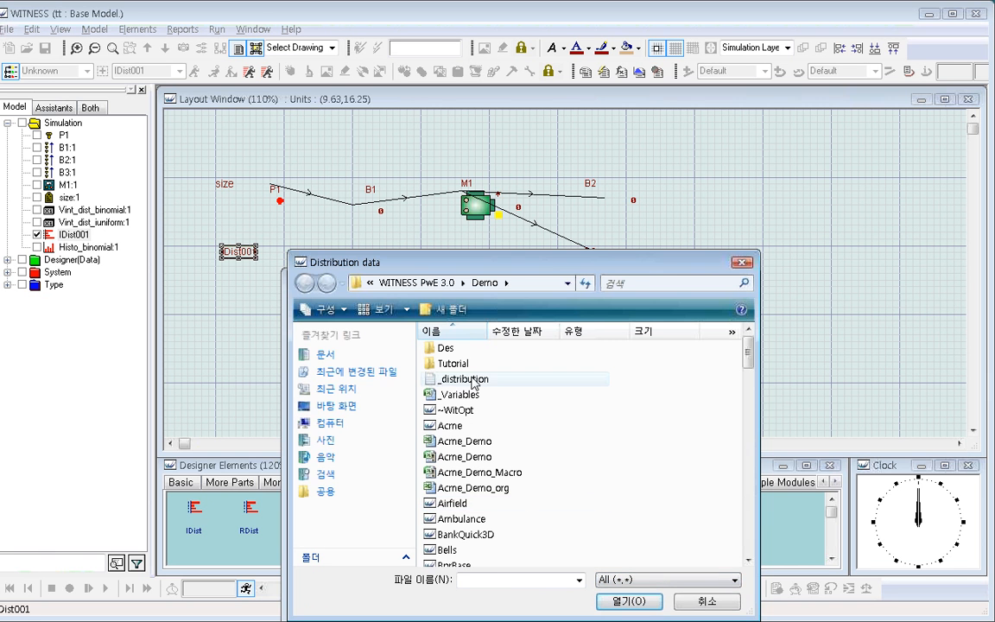
{"action": "left_click", "coordinate": [471, 380]}
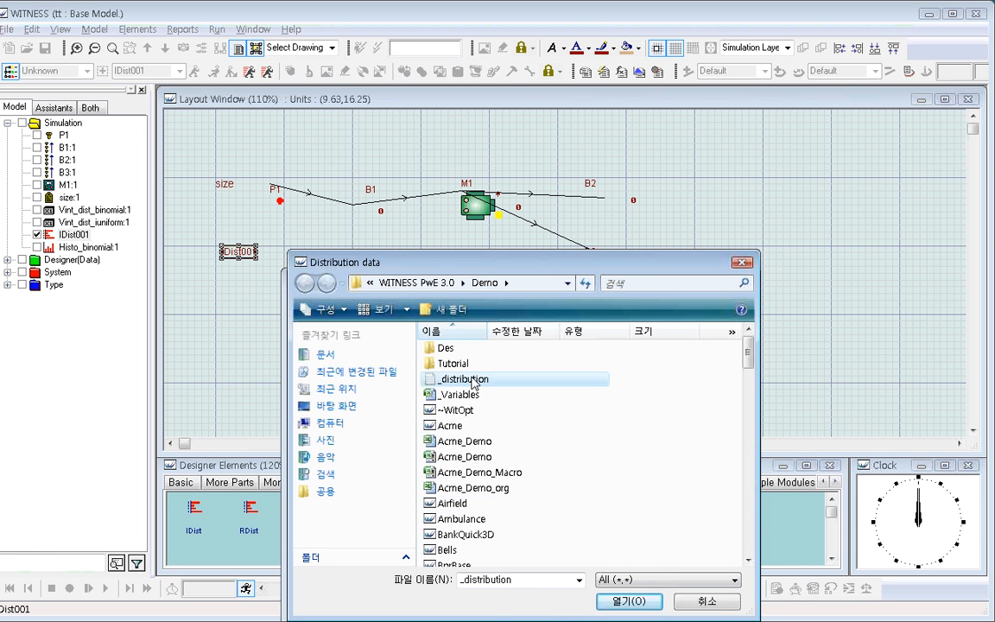
{"action": "double_click", "coordinate": [473, 383]}
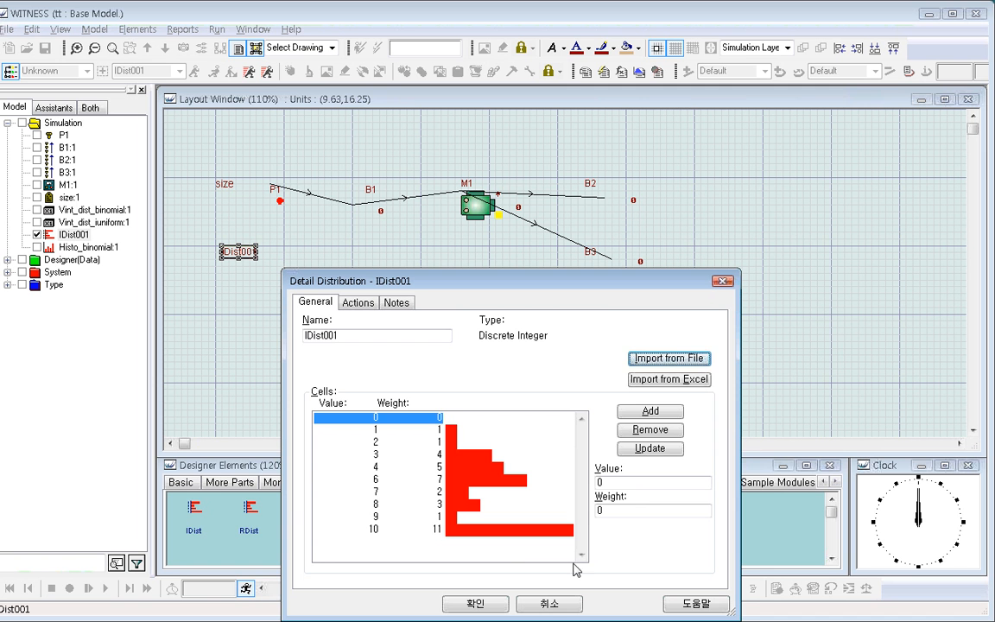
Import the cells C10:D17 of the _Variables Excel workbook into IDist001 and accept the distribution details
{"action": "left_click", "coordinate": [682, 389]}
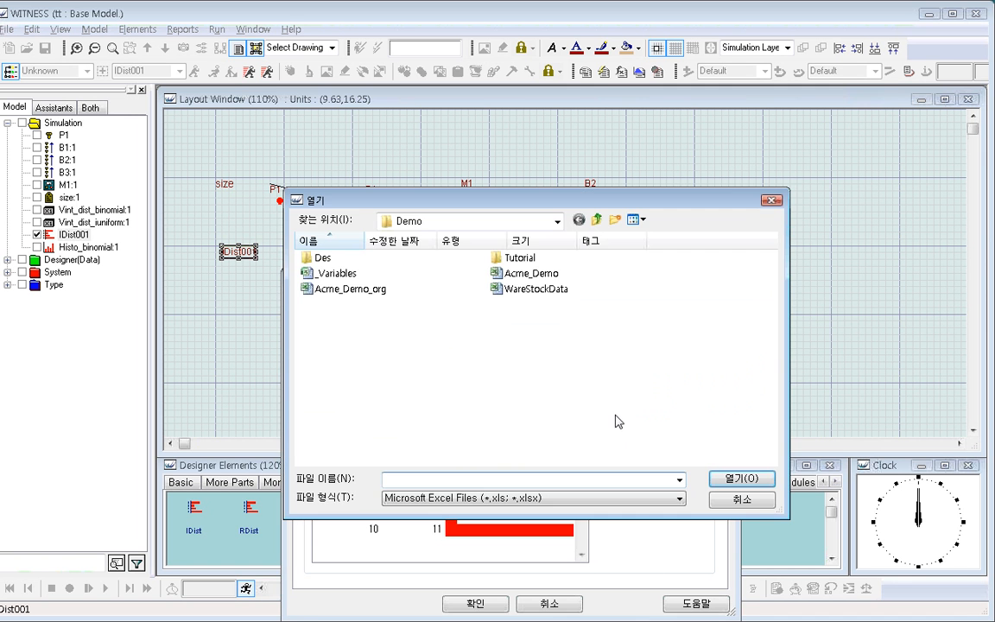
{"action": "double_click", "coordinate": [344, 288]}
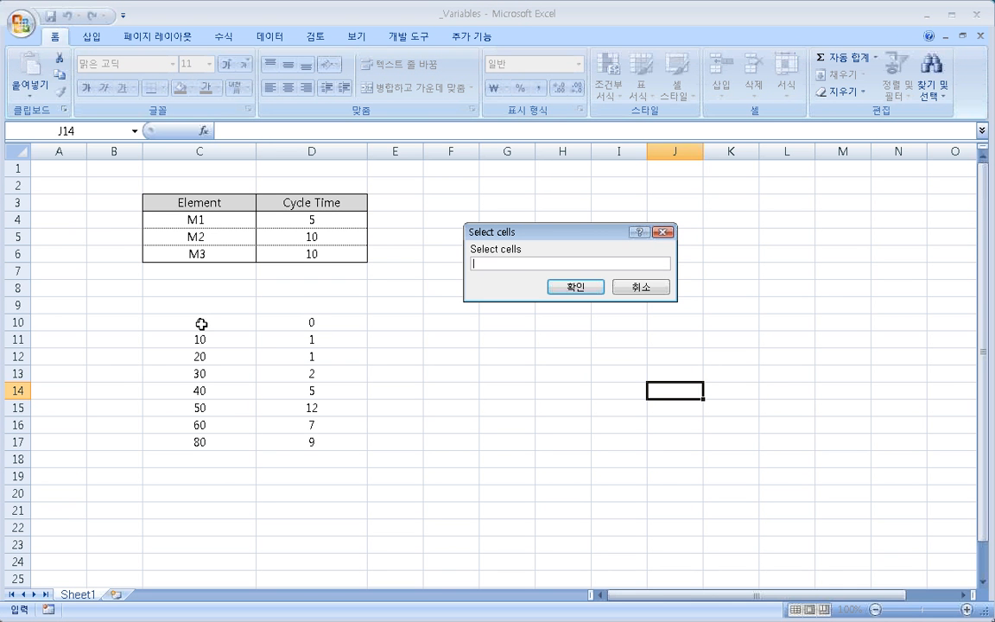
{"action": "left_click_drag", "start_coordinate": [182, 318], "coordinate": [309, 438]}
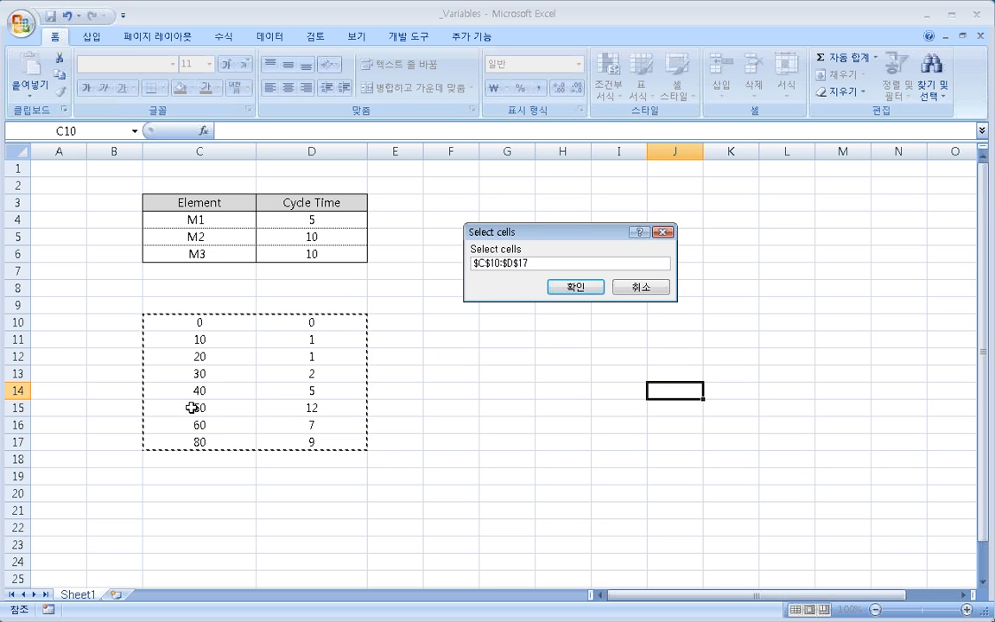
{"action": "left_click", "coordinate": [576, 288]}
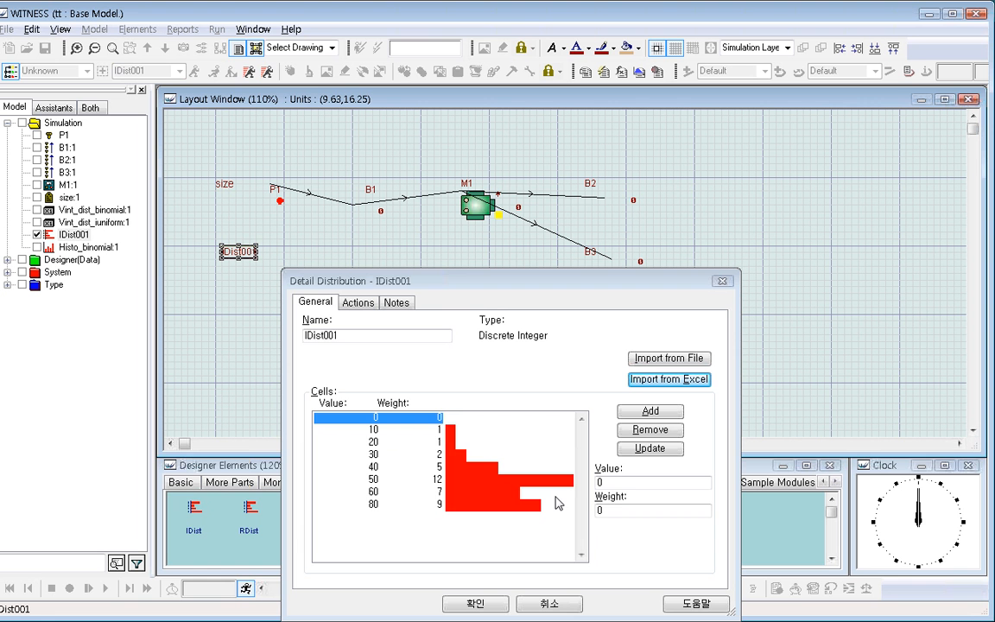
{"action": "left_click", "coordinate": [482, 607]}
{"action": "left_click", "coordinate": [484, 607]}
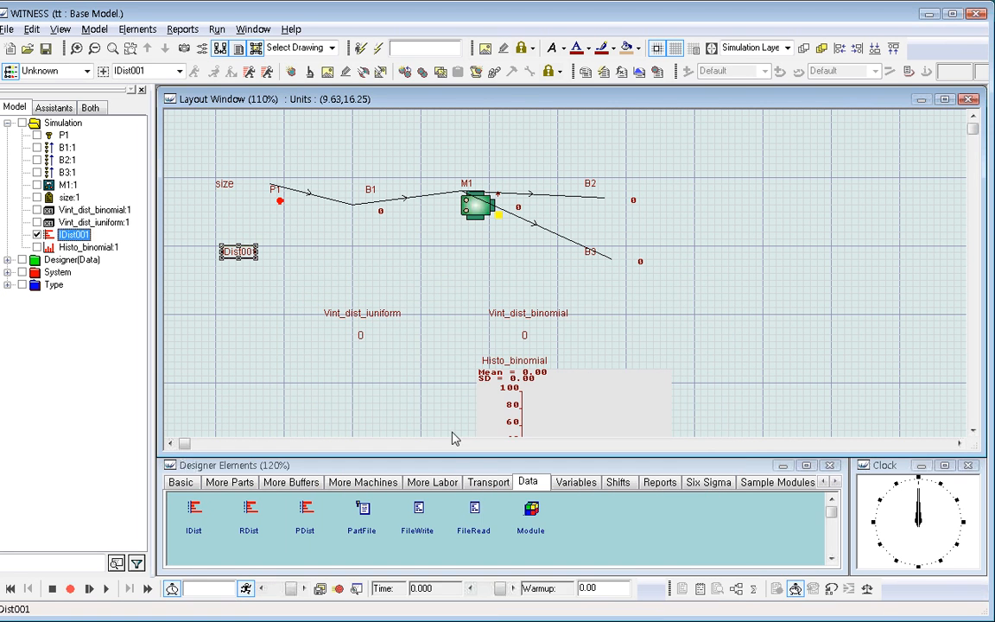
Review the cycle time expression in the details of machine M1
{"action": "left_click", "coordinate": [456, 272]}
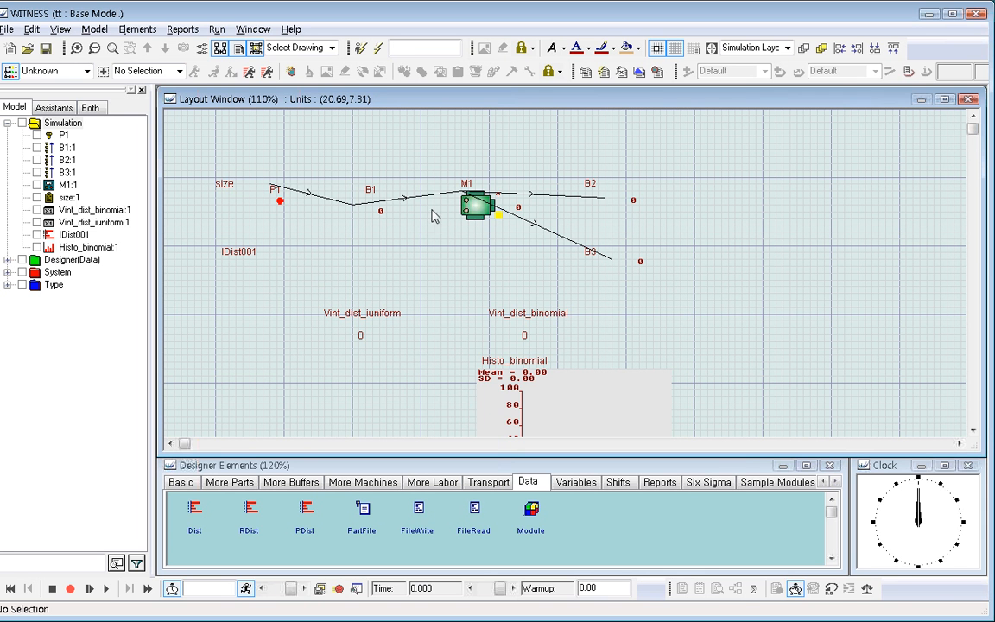
{"action": "double_click", "coordinate": [473, 214]}
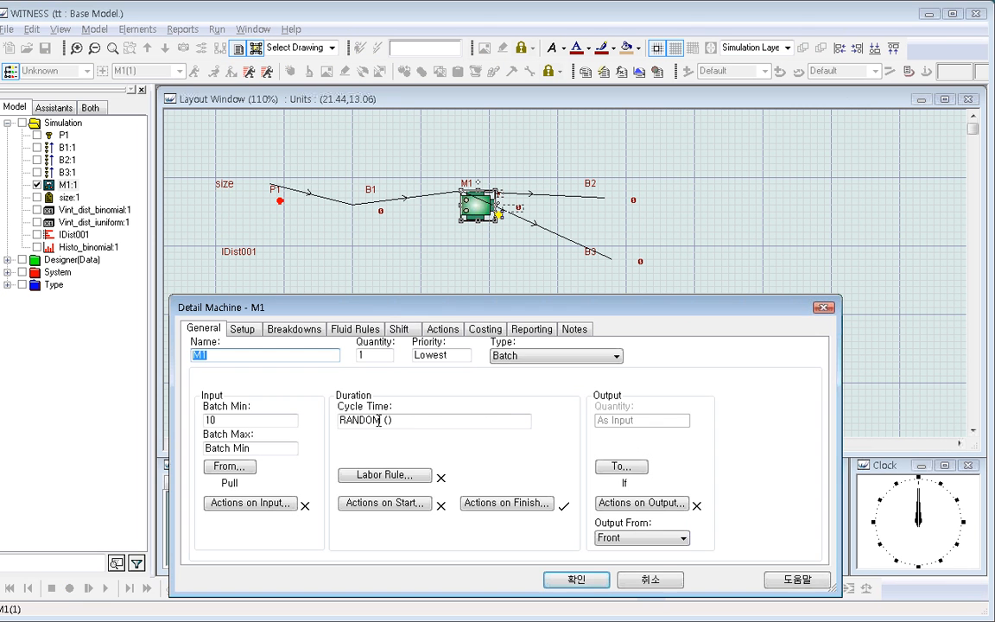
{"action": "left_click_drag", "start_coordinate": [420, 423], "coordinate": [318, 418]}
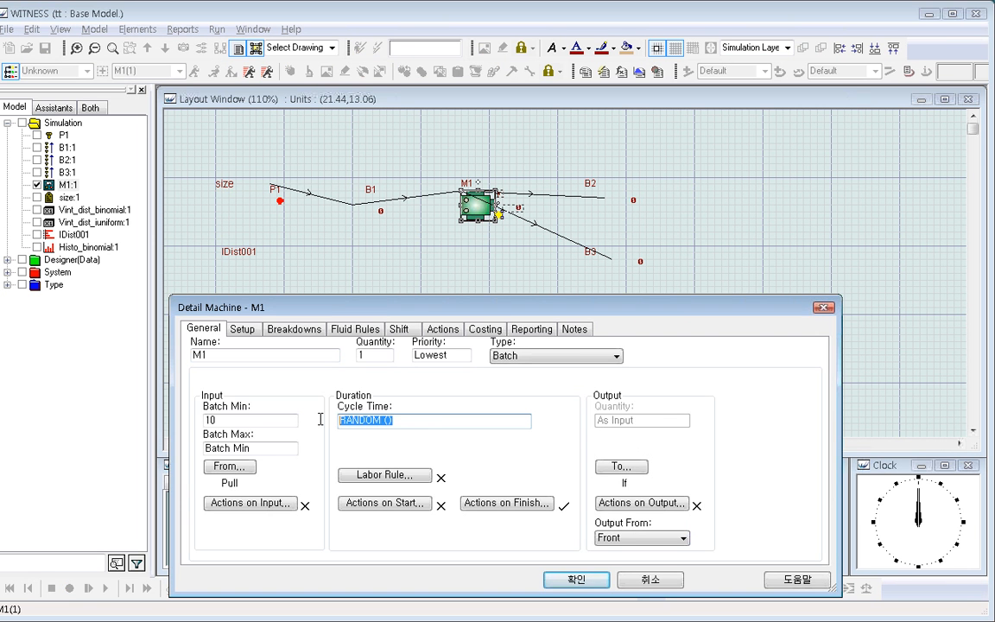
{"action": "left_click", "coordinate": [575, 581]}
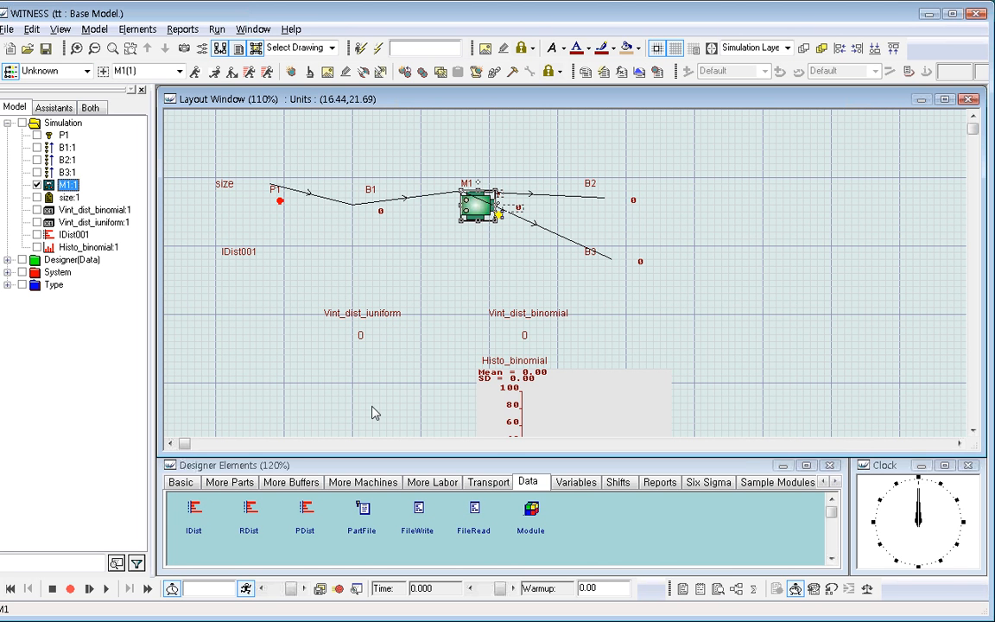
Place an RDist distribution element to the right of buffer B3 and add a cell with value 0 and weight 0 to it
{"action": "left_click", "coordinate": [250, 510]}
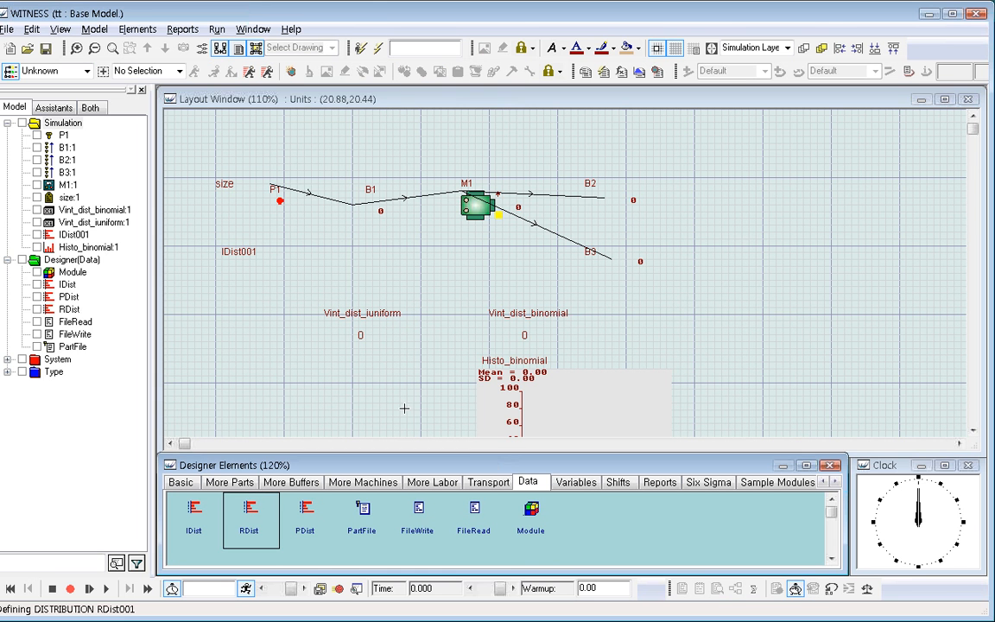
{"action": "left_click", "coordinate": [717, 237]}
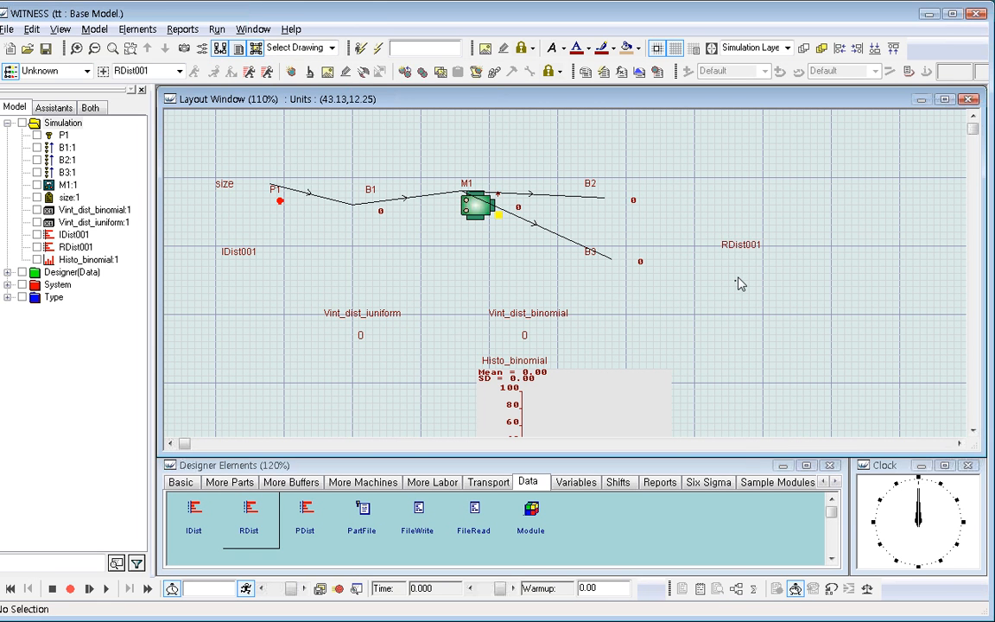
{"action": "double_click", "coordinate": [740, 245]}
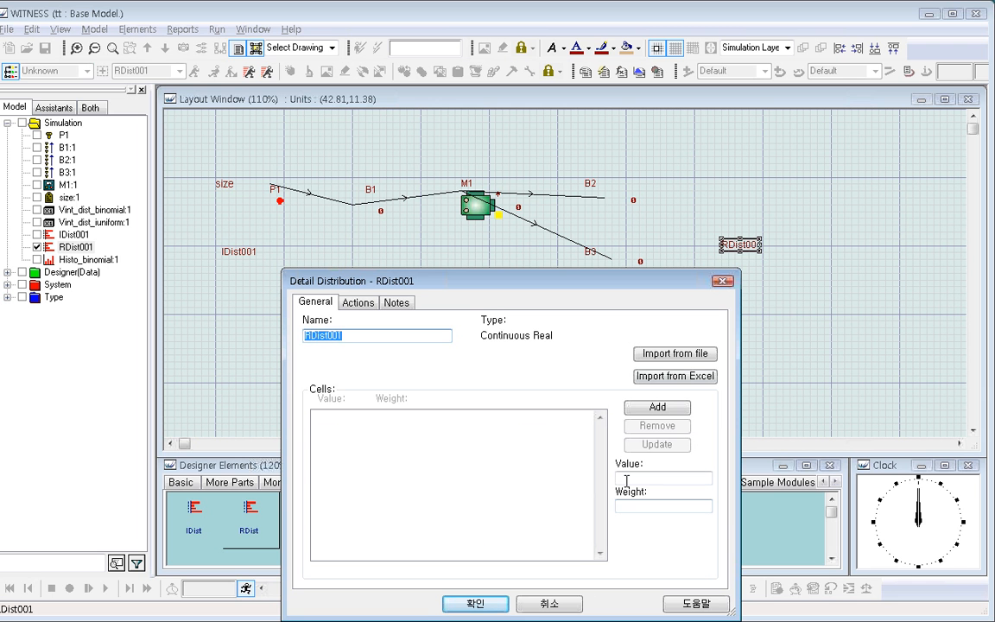
{"action": "left_click", "coordinate": [629, 479]}
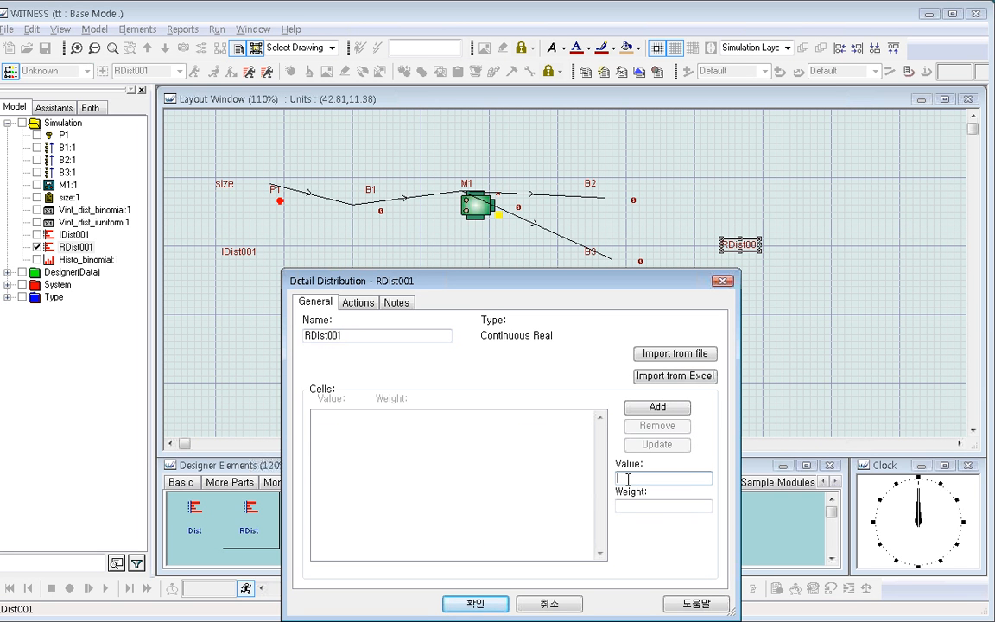
{"action": "type", "text": "0"}
{"action": "left_click", "coordinate": [630, 506]}
{"action": "type", "text": "0"}
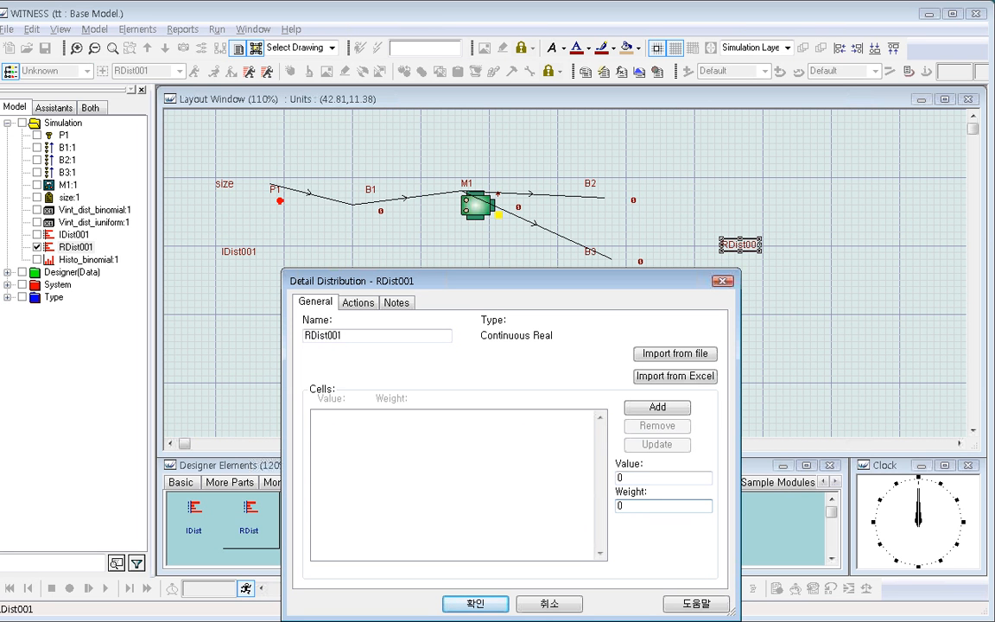
{"action": "left_click", "coordinate": [657, 407]}
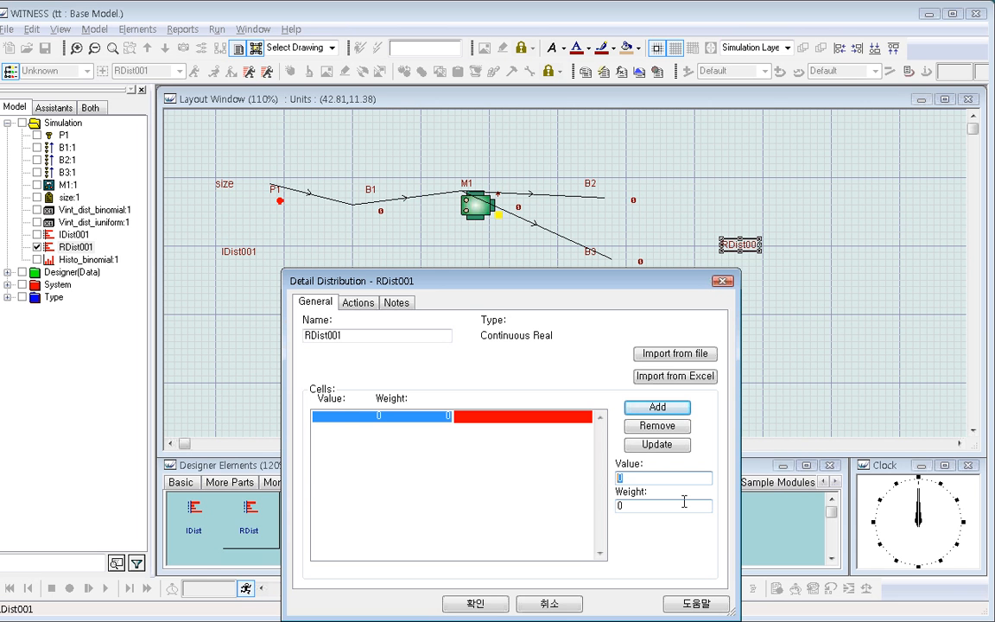
Add two more cells to the RDist001 distribution: value 1.4 with weight 5, and value 5 with weight 6
{"action": "type", "text": "1.4"}
{"action": "key", "text": "Tab"}
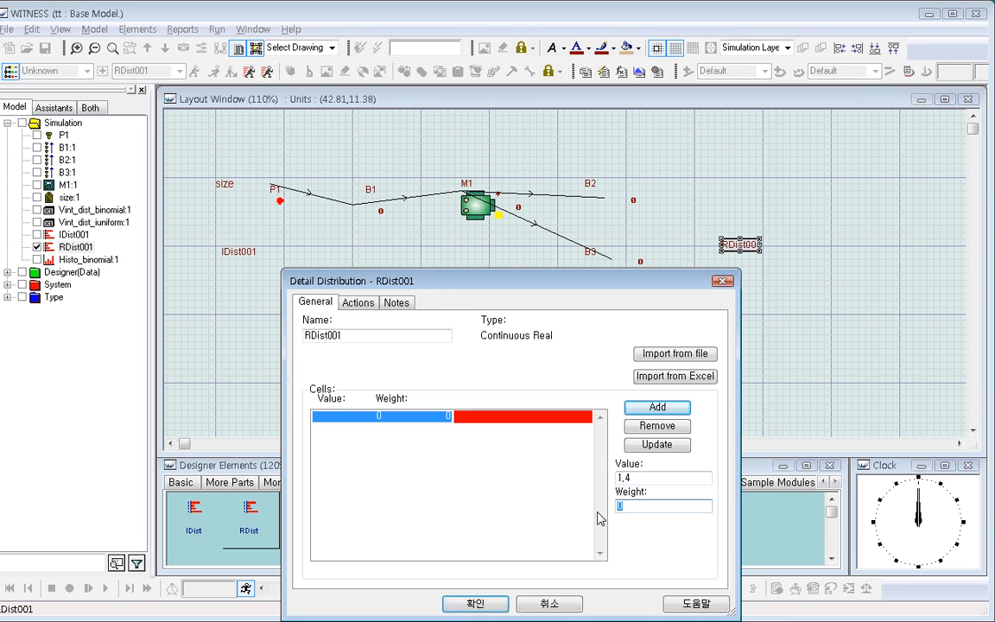
{"action": "type", "text": "5"}
{"action": "left_click", "coordinate": [659, 408]}
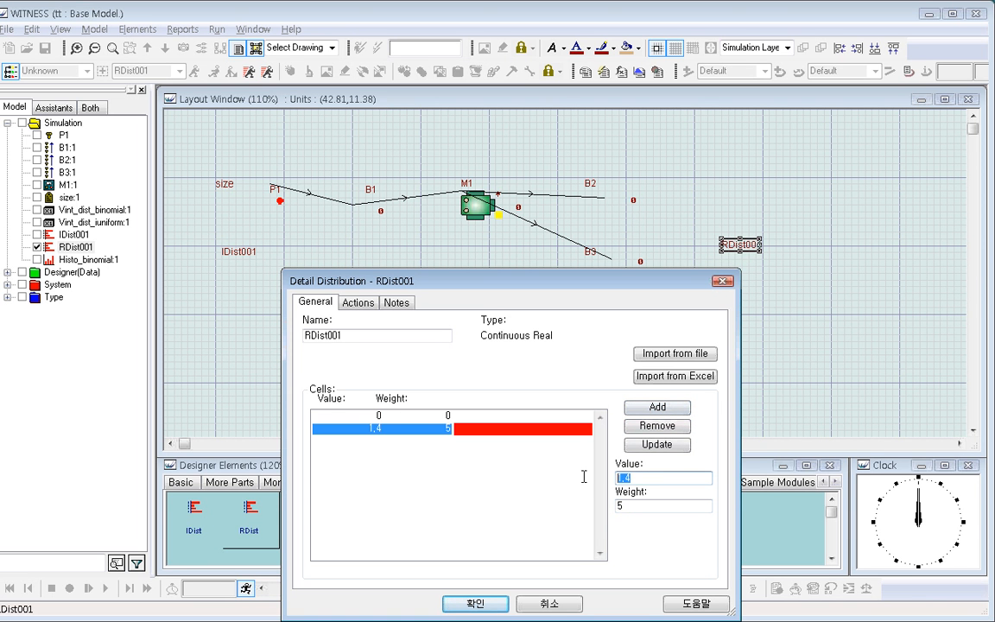
{"action": "type", "text": "5"}
{"action": "key", "text": "Tab"}
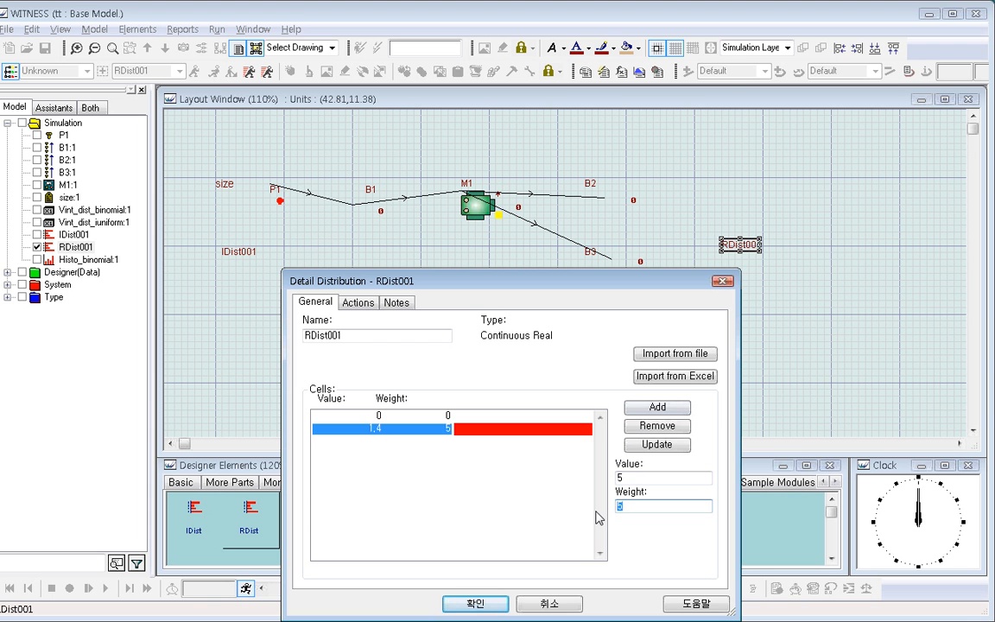
{"action": "type", "text": "6"}
{"action": "left_click", "coordinate": [657, 407]}
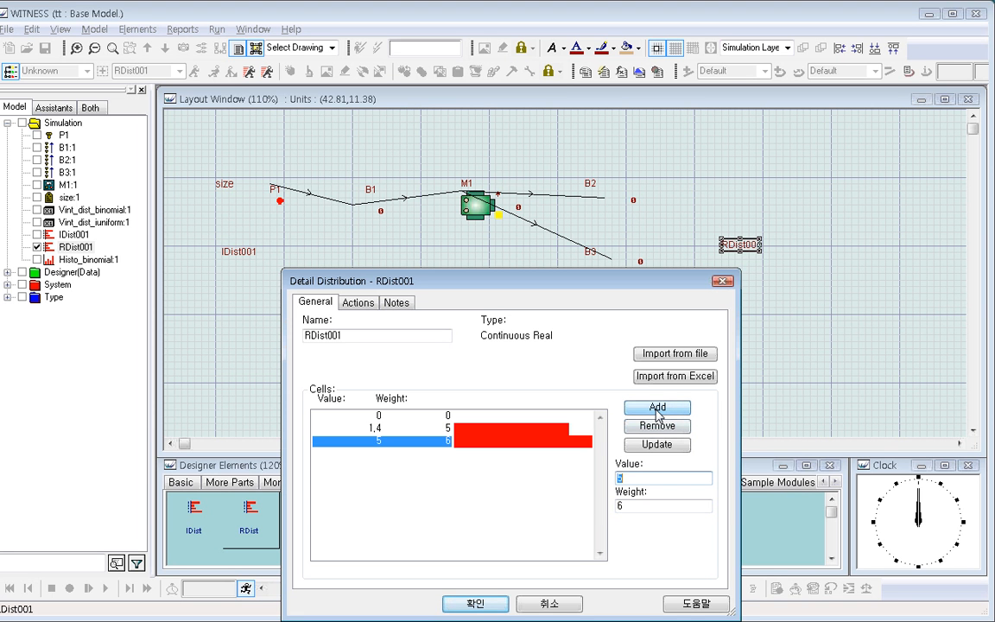
Add a cell with value 12 and weight 7 to the RDist001 distribution and accept its details
{"action": "type", "text": "1"}
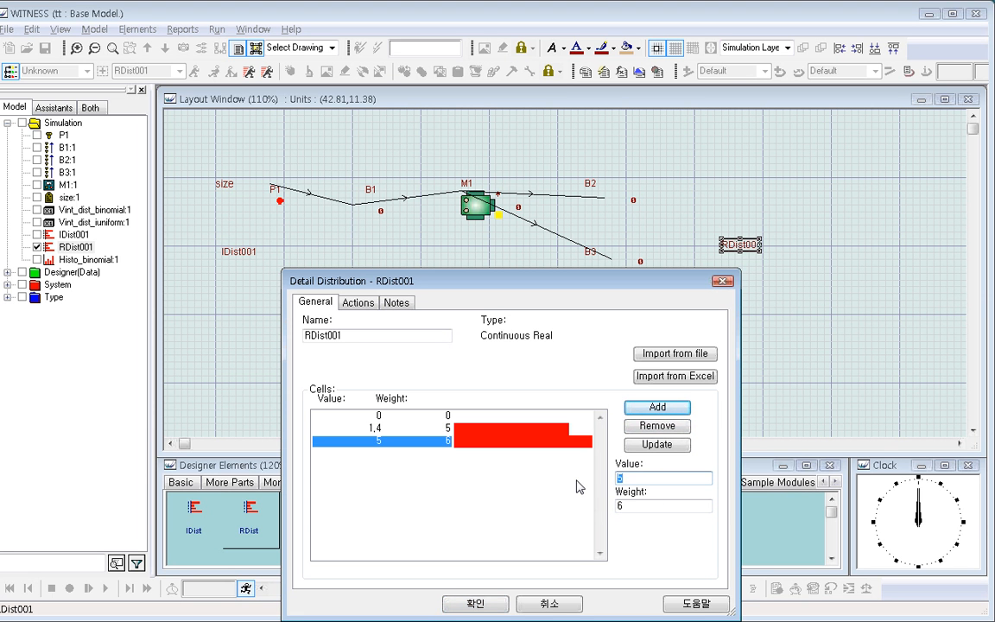
{"action": "type", "text": "2"}
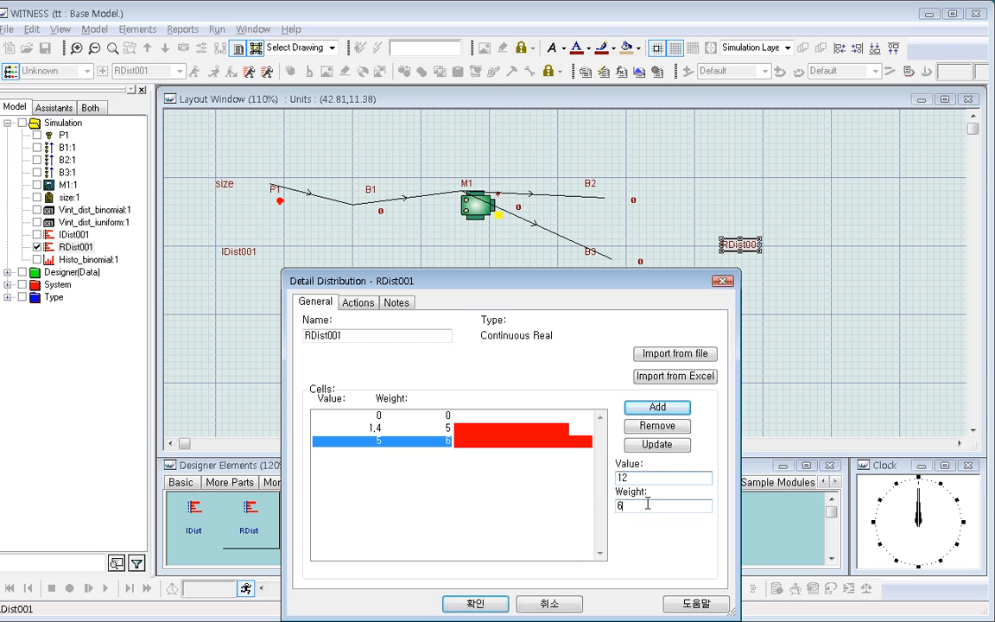
{"action": "key", "text": "Tab"}
{"action": "type", "text": "7"}
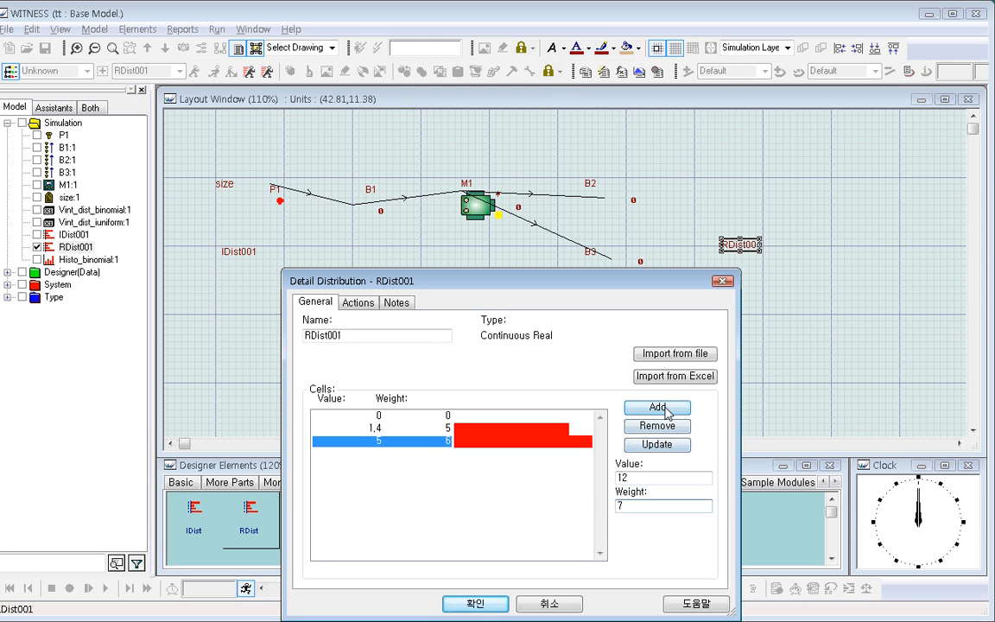
{"action": "left_click", "coordinate": [666, 413]}
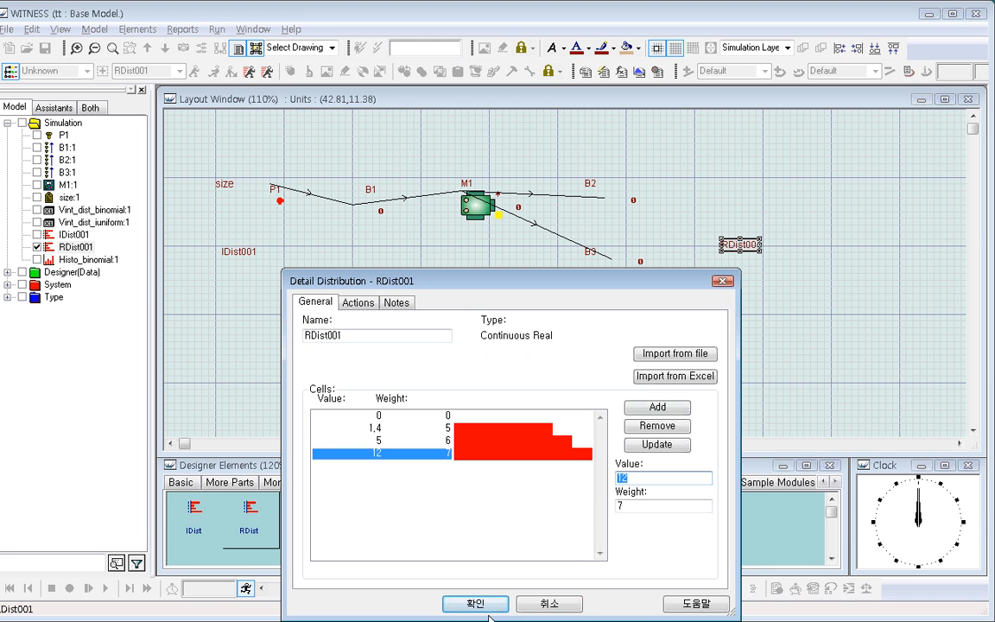
{"action": "left_click", "coordinate": [484, 607]}
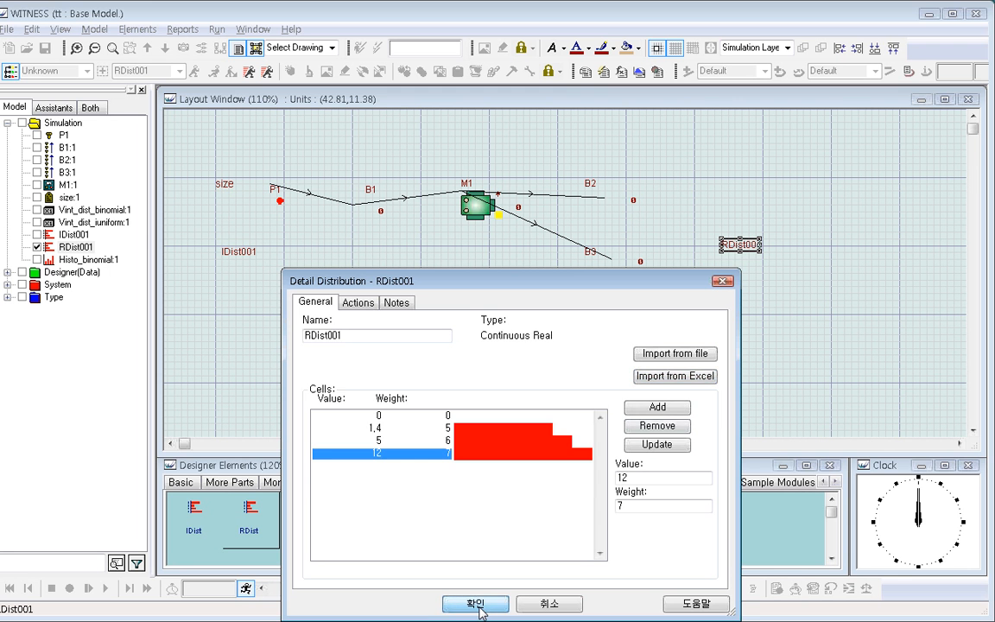
{"action": "left_click", "coordinate": [480, 610]}
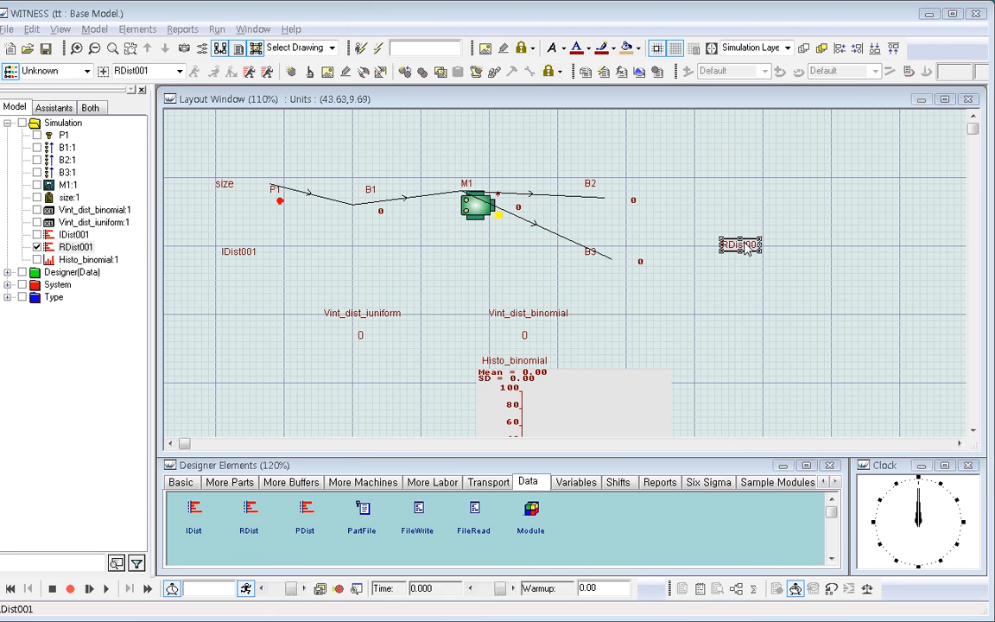
Set the cycle time of machine M1 to RDist001(), copying the name from the distribution's details
{"action": "double_click", "coordinate": [745, 247]}
{"action": "double_click", "coordinate": [329, 336]}
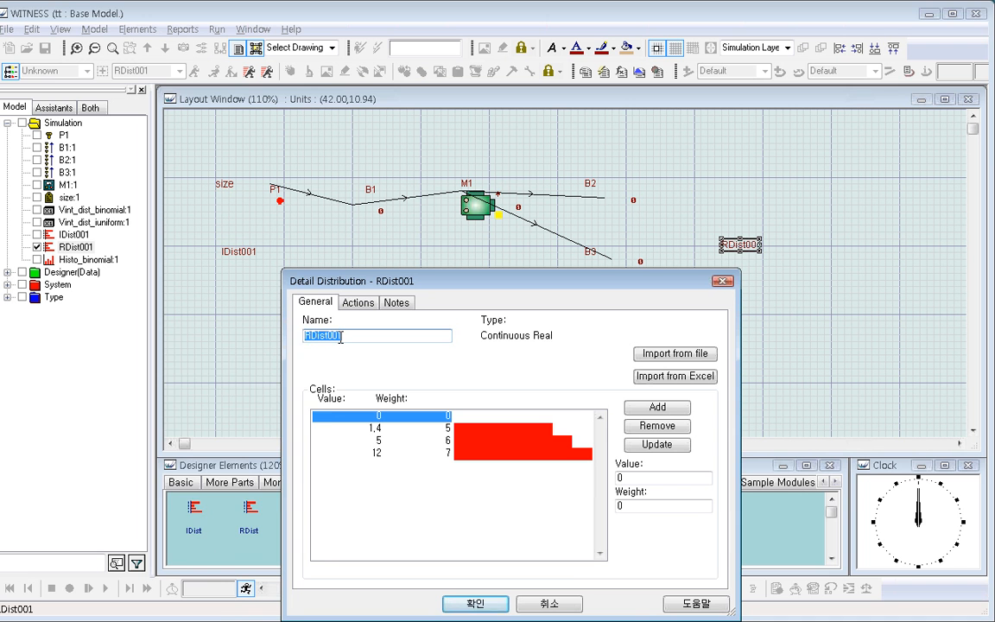
{"action": "right_click", "coordinate": [330, 337]}
{"action": "left_click", "coordinate": [255, 395]}
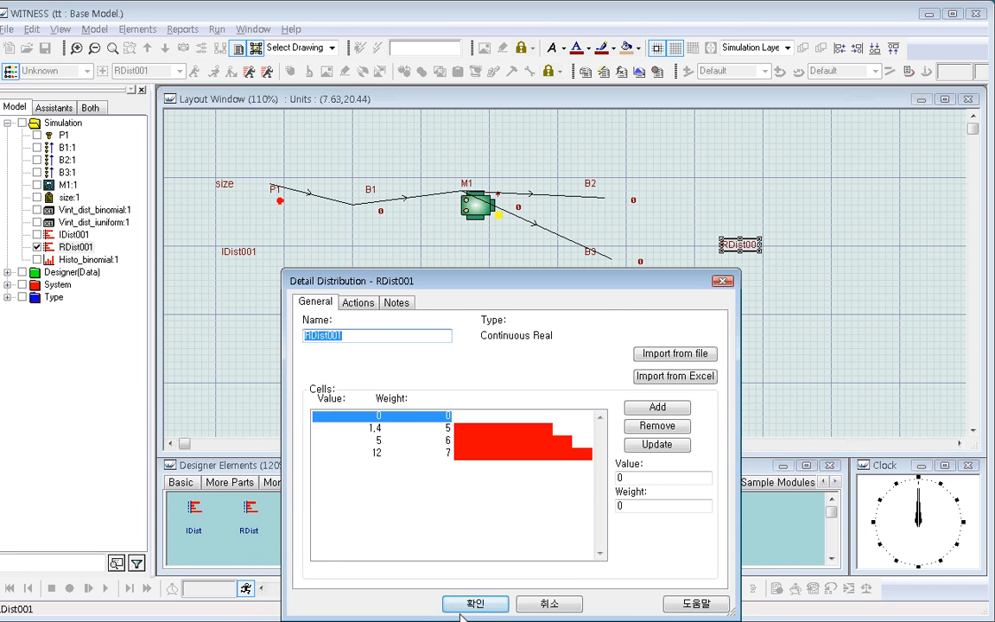
{"action": "left_click", "coordinate": [473, 610]}
{"action": "double_click", "coordinate": [482, 209]}
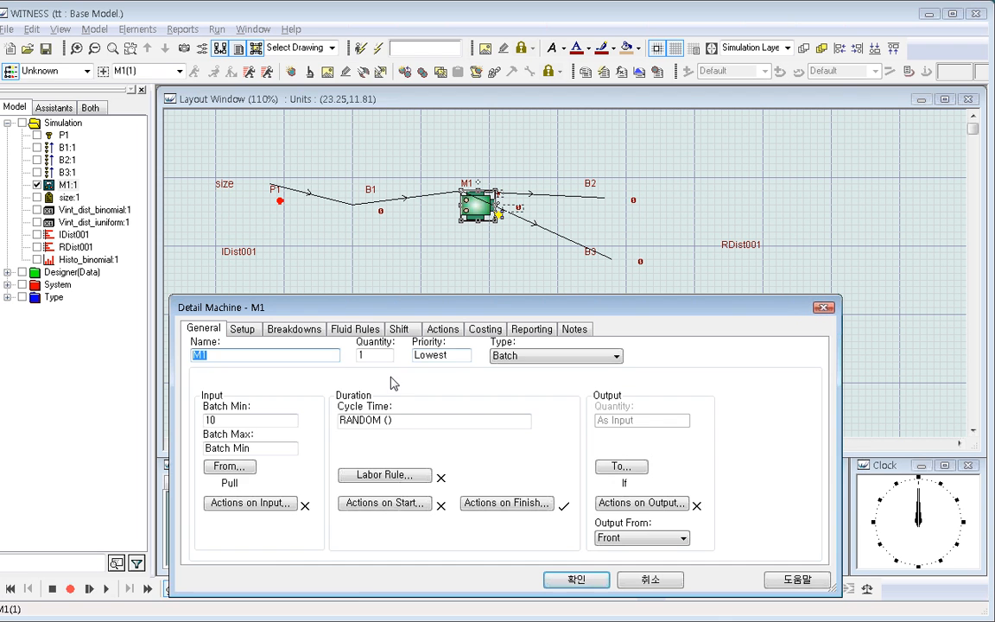
{"action": "left_click_drag", "start_coordinate": [412, 421], "coordinate": [315, 416]}
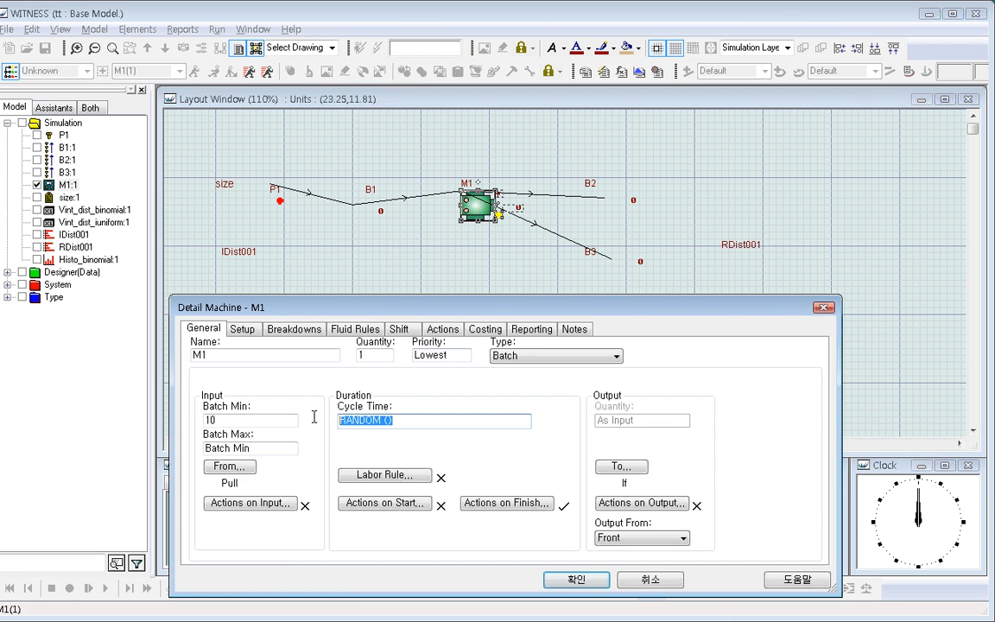
{"action": "right_click", "coordinate": [362, 422]}
{"action": "left_click", "coordinate": [296, 490]}
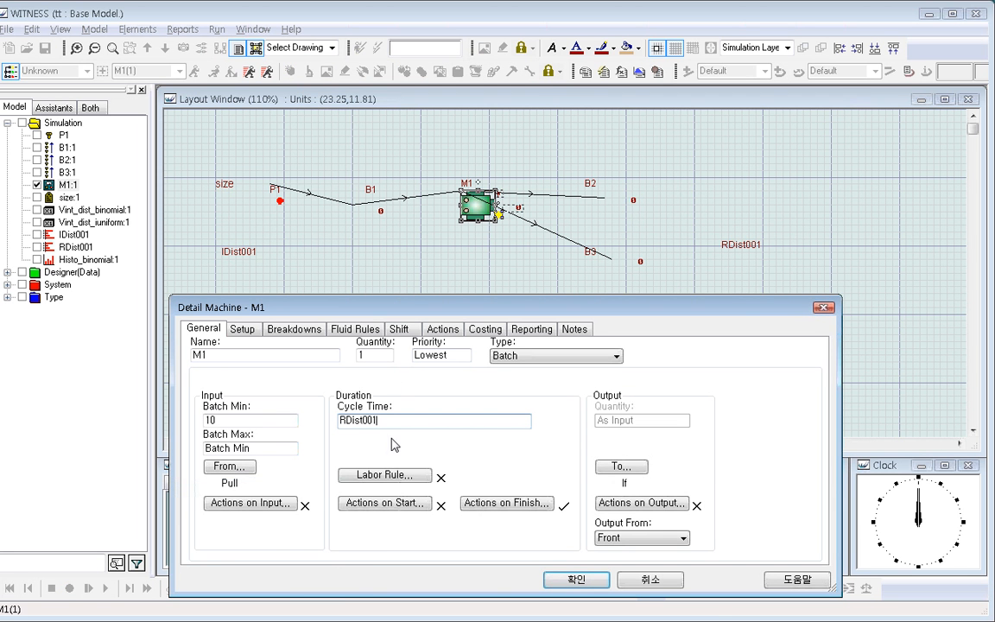
{"action": "type", "text": "()"}
{"action": "left_click", "coordinate": [576, 581]}
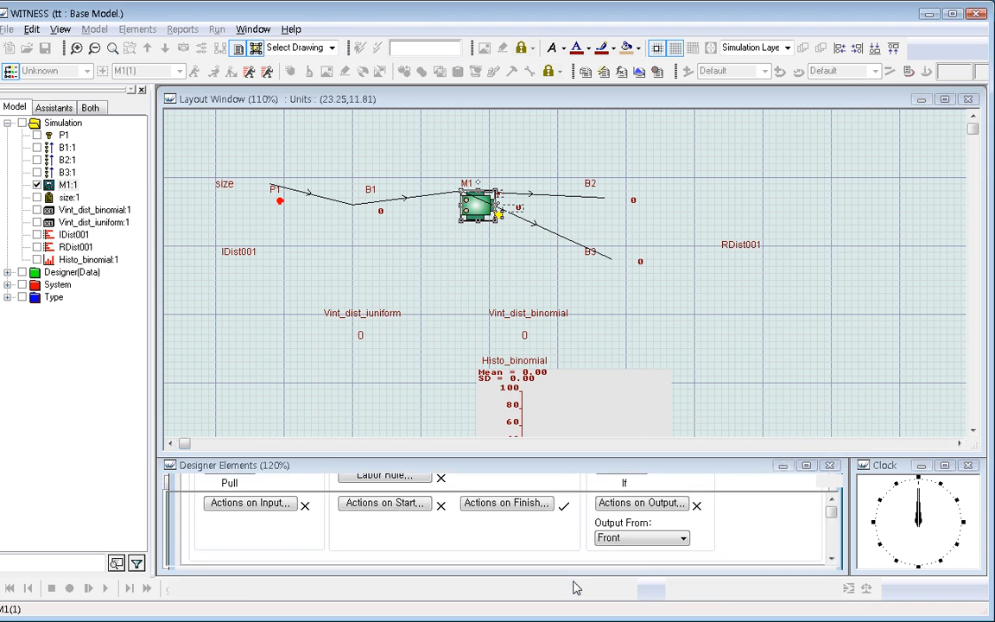
Review the type and cells of the IDist001 distribution, and do the same for RDist001
{"action": "left_click", "coordinate": [239, 252]}
{"action": "double_click", "coordinate": [240, 257]}
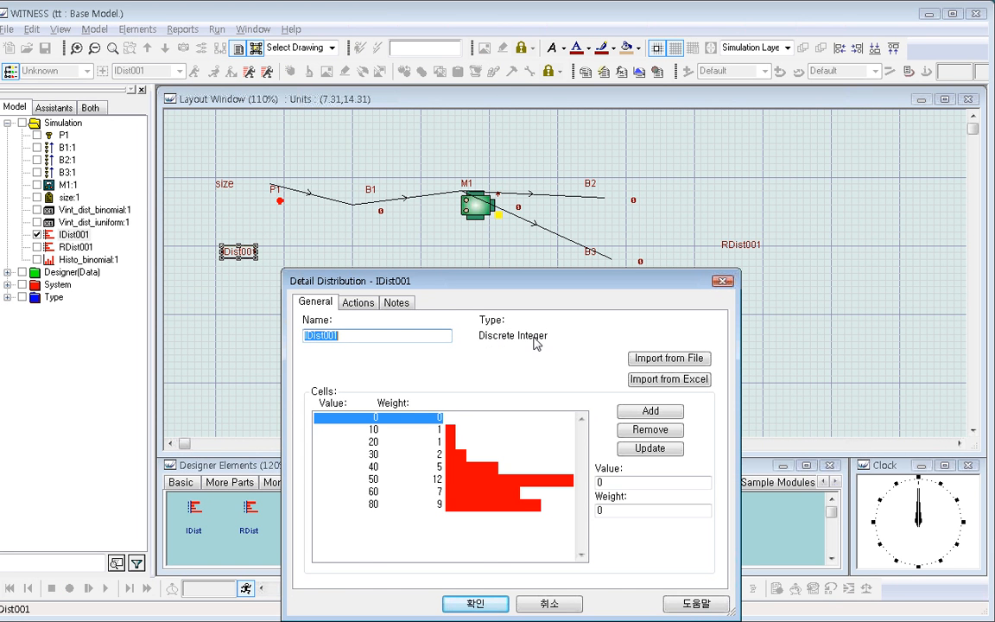
{"action": "left_click", "coordinate": [475, 604]}
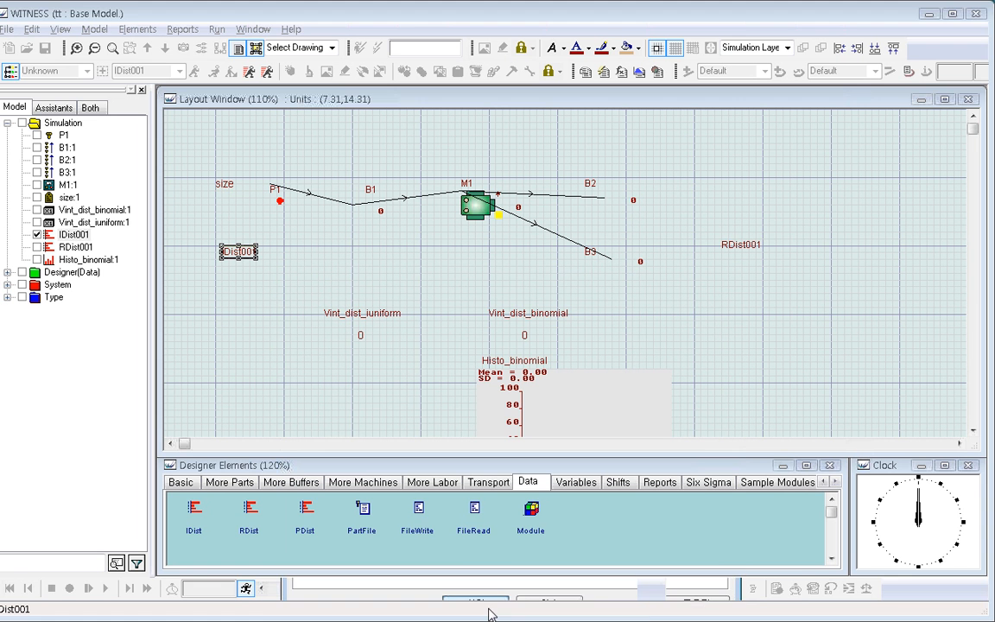
{"action": "left_click", "coordinate": [652, 338]}
{"action": "double_click", "coordinate": [741, 247]}
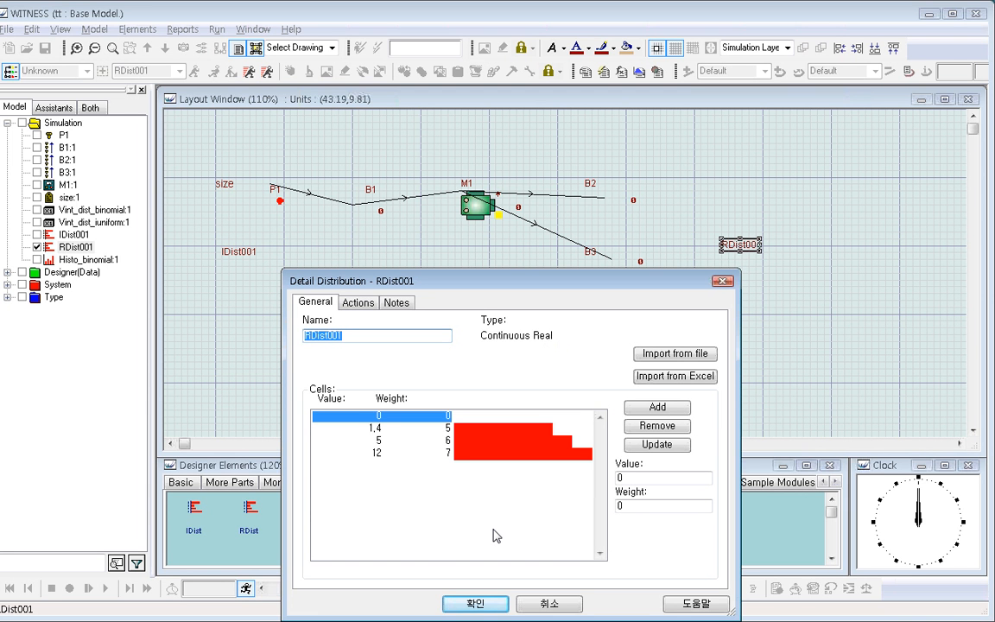
{"action": "left_click", "coordinate": [480, 607]}
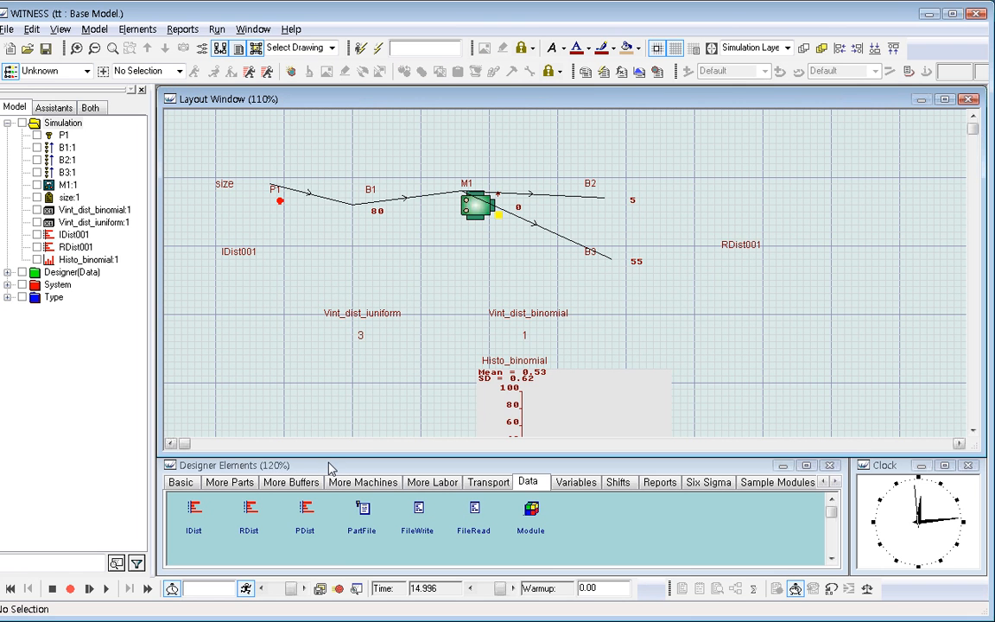
Place a PDist distribution element in the layout just below RDist001
{"action": "left_click", "coordinate": [307, 513]}
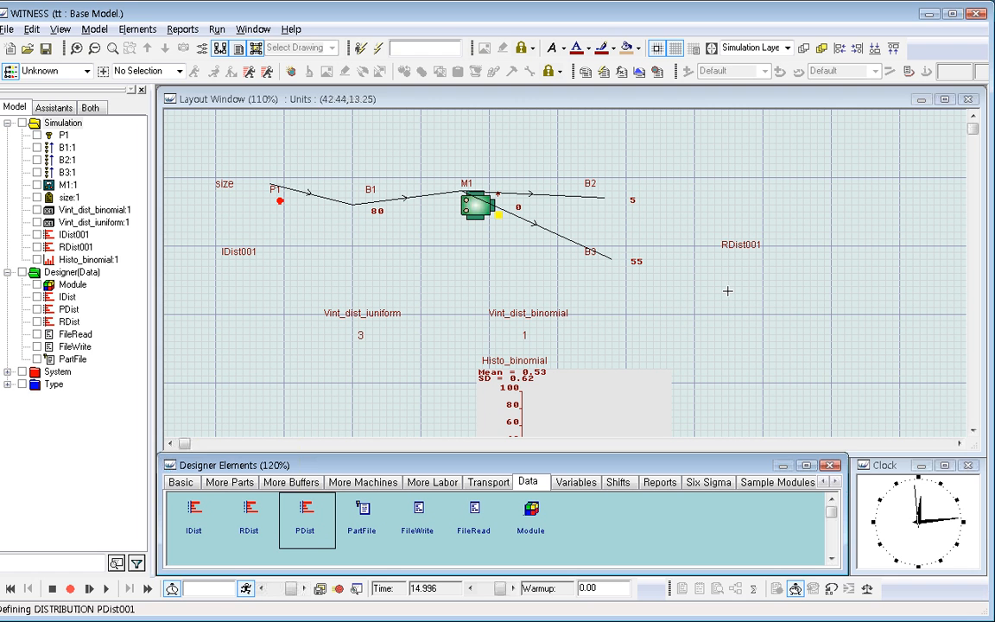
{"action": "left_click", "coordinate": [733, 300]}
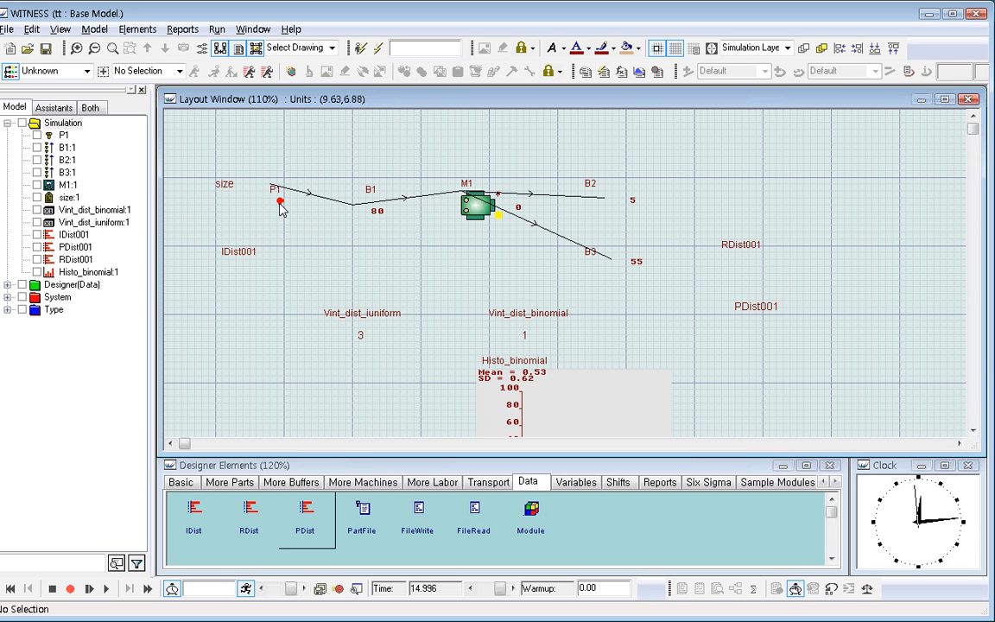
Review the details of RDist001, the Vint_dist_iuniform variable and IDist001, and clear the selection
{"action": "double_click", "coordinate": [738, 244]}
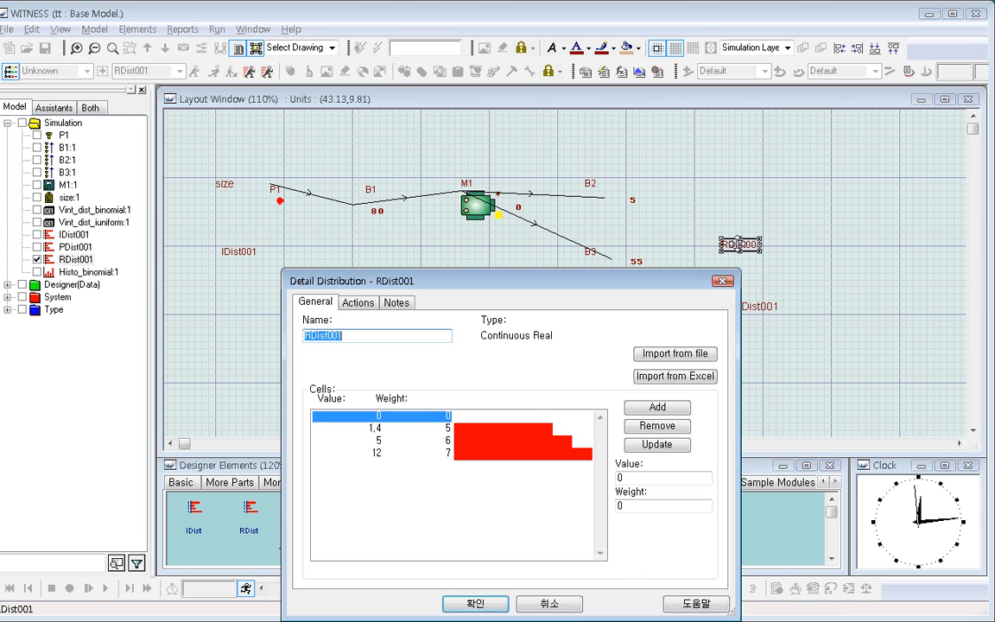
{"action": "left_click", "coordinate": [484, 608]}
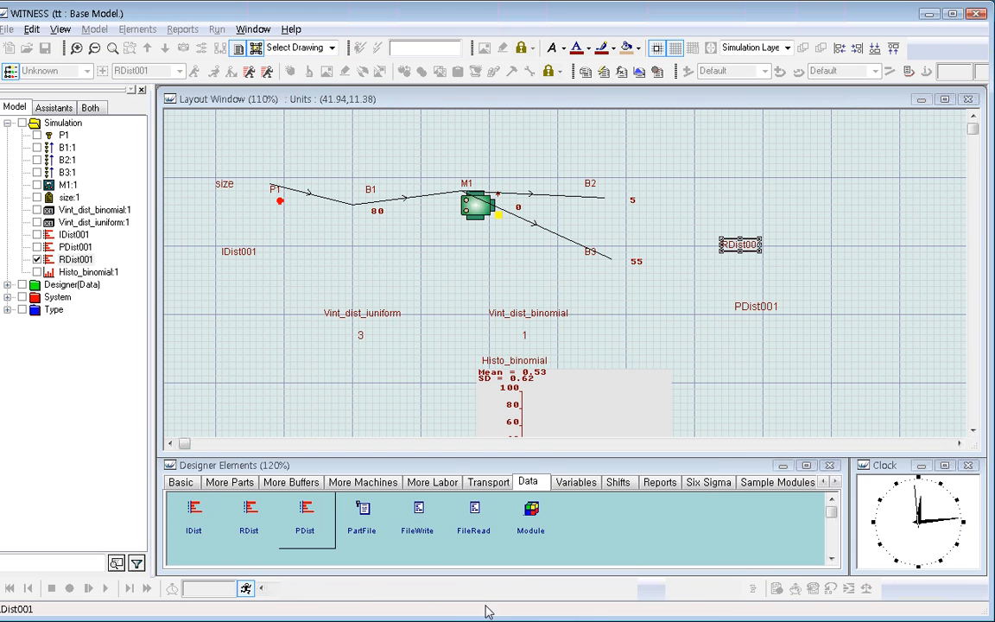
{"action": "double_click", "coordinate": [368, 316]}
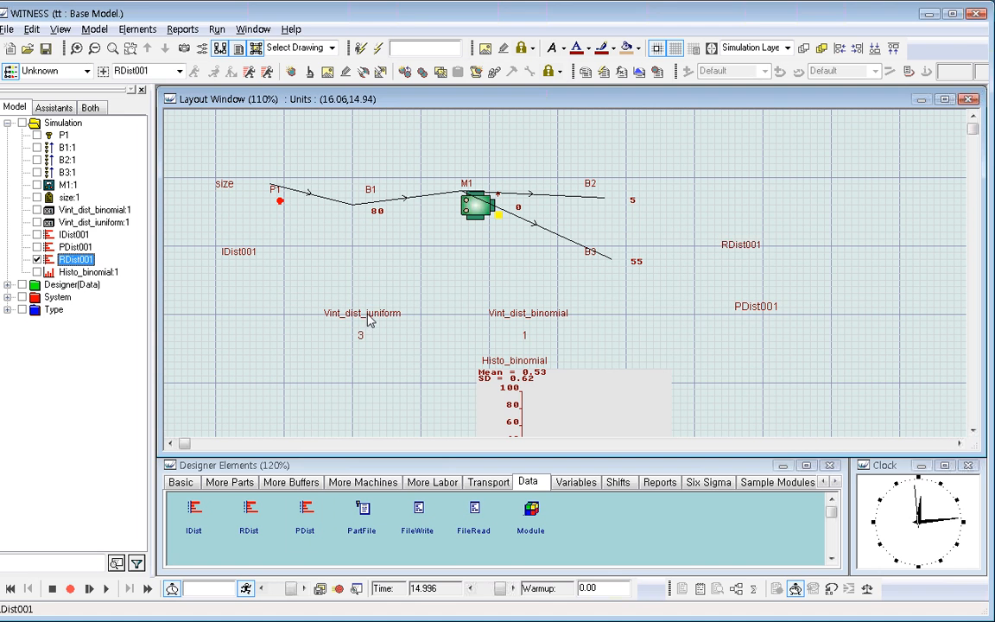
{"action": "left_click", "coordinate": [729, 468]}
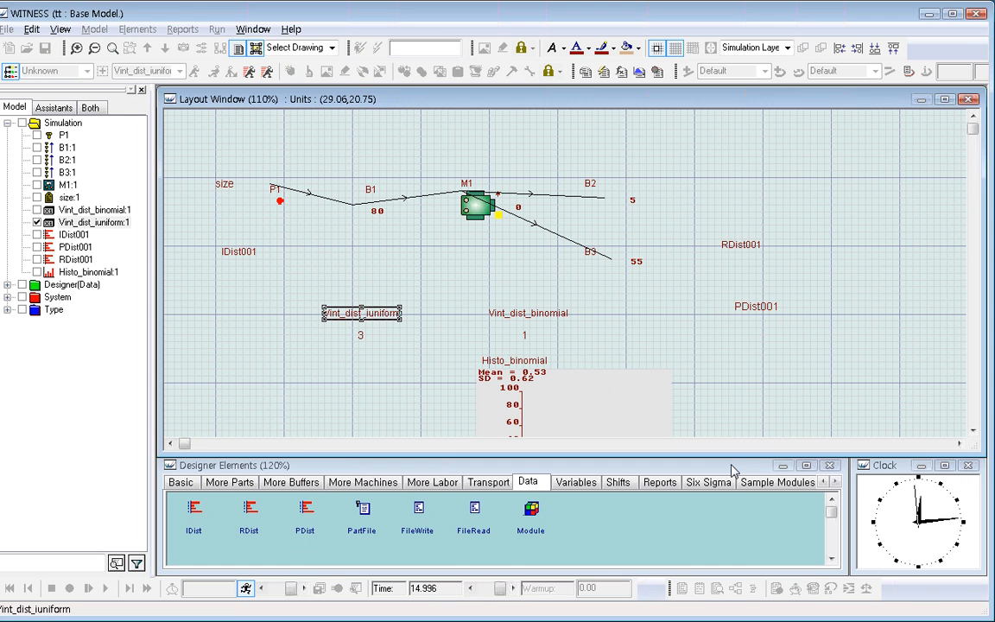
{"action": "double_click", "coordinate": [238, 251]}
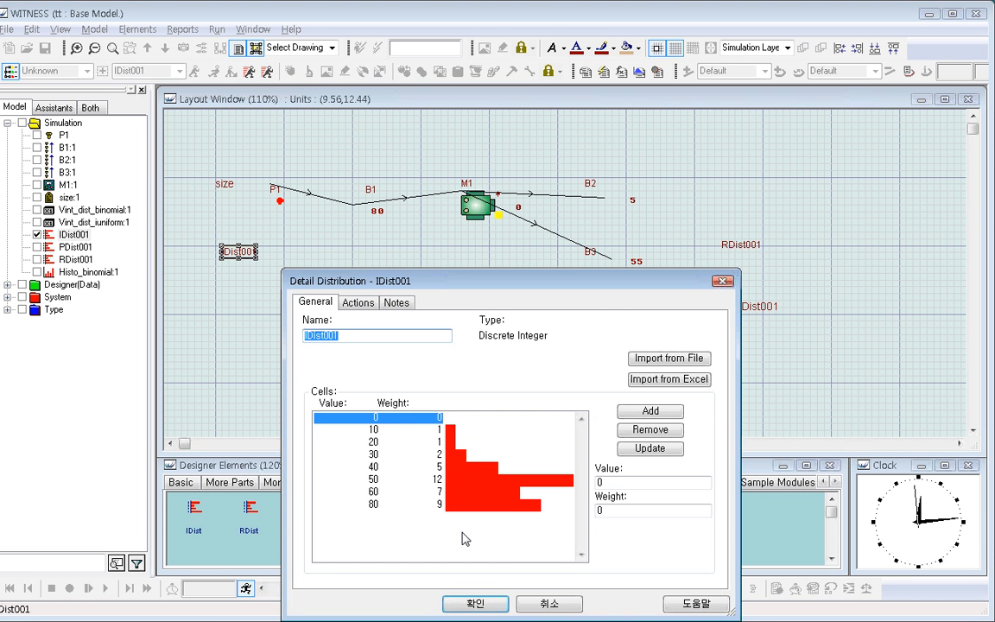
{"action": "left_click", "coordinate": [467, 602]}
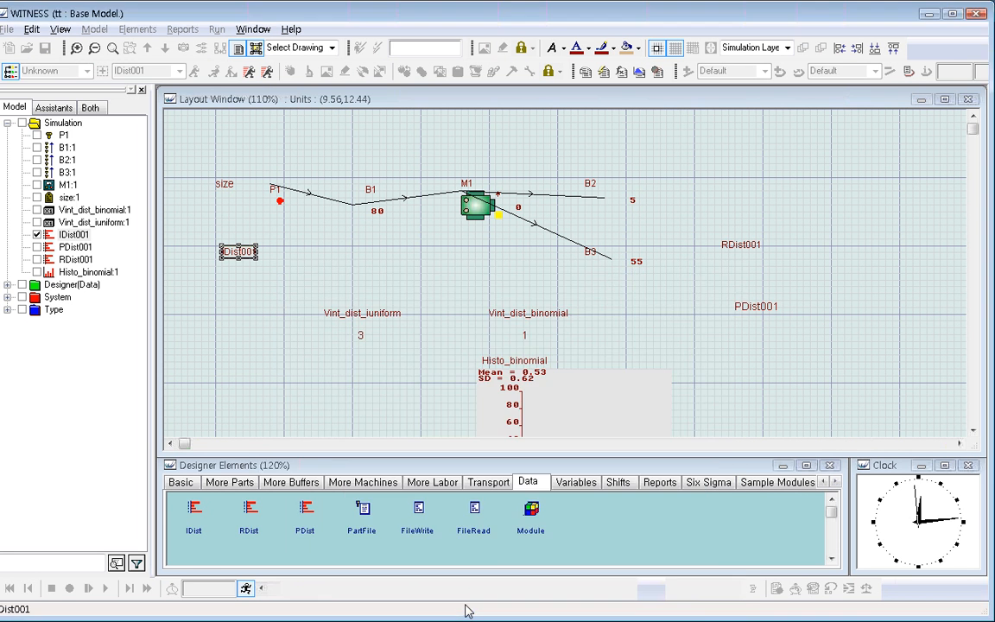
{"action": "left_click", "coordinate": [813, 344]}
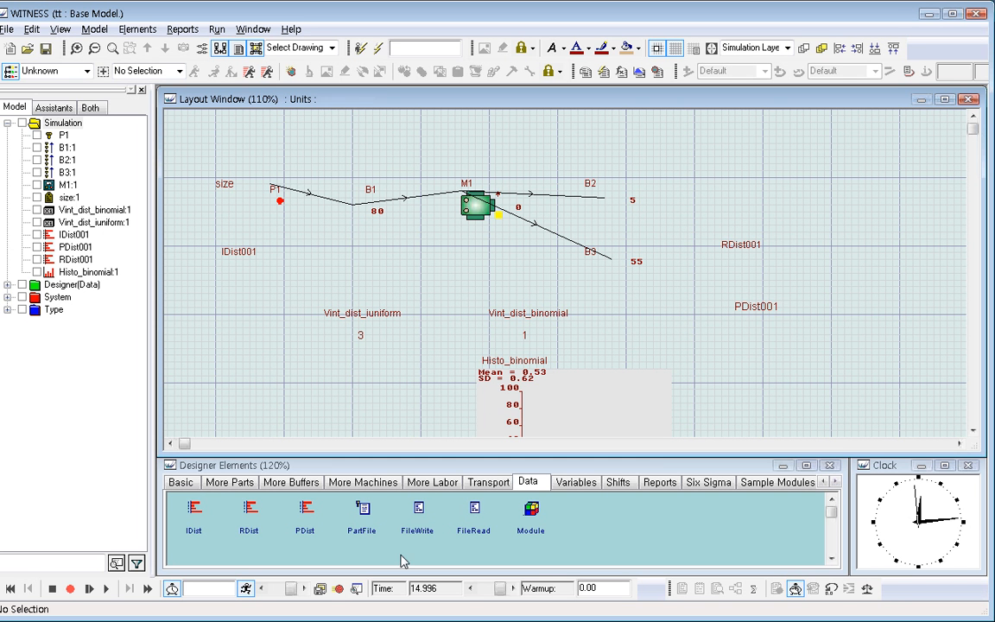
Open the details of PDist001, look at its import file browser, and bring up its profile in the Distribution Editor
{"action": "double_click", "coordinate": [756, 313]}
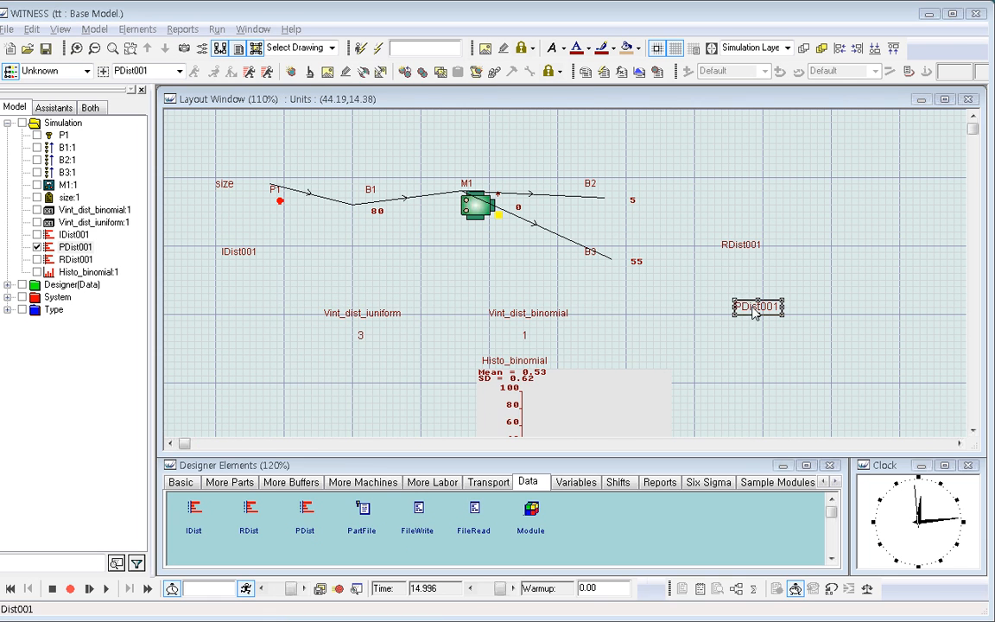
{"action": "left_click_drag", "start_coordinate": [584, 283], "coordinate": [600, 230]}
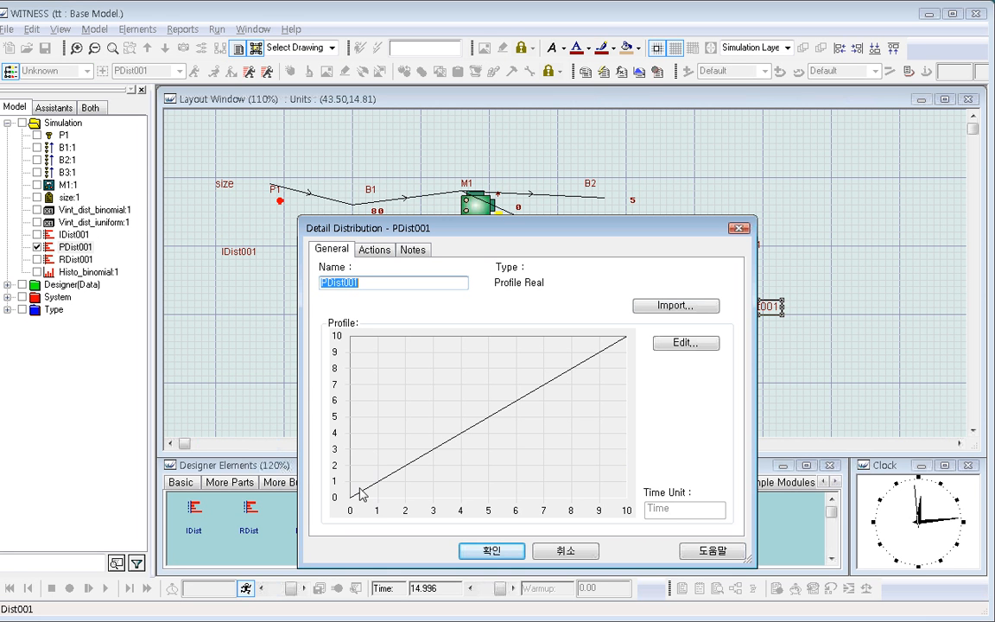
{"action": "left_click", "coordinate": [675, 308]}
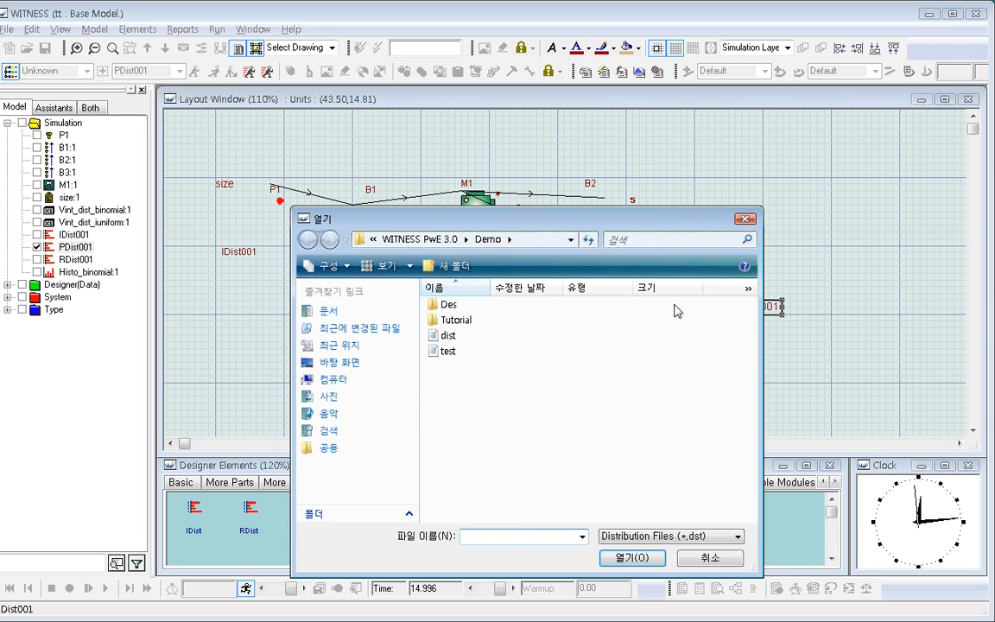
{"action": "left_click", "coordinate": [709, 559]}
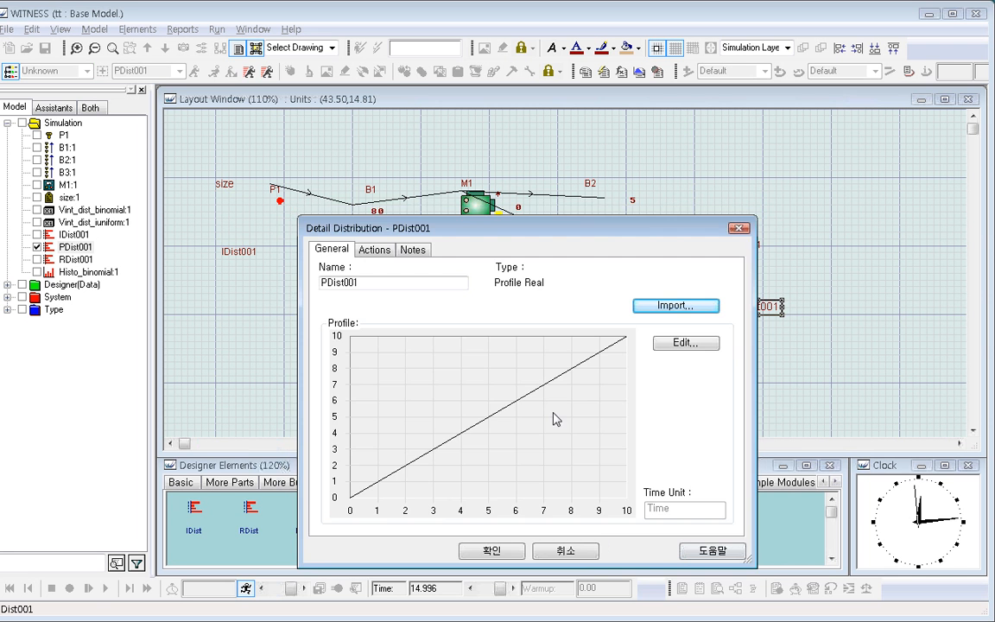
{"action": "left_click", "coordinate": [683, 343]}
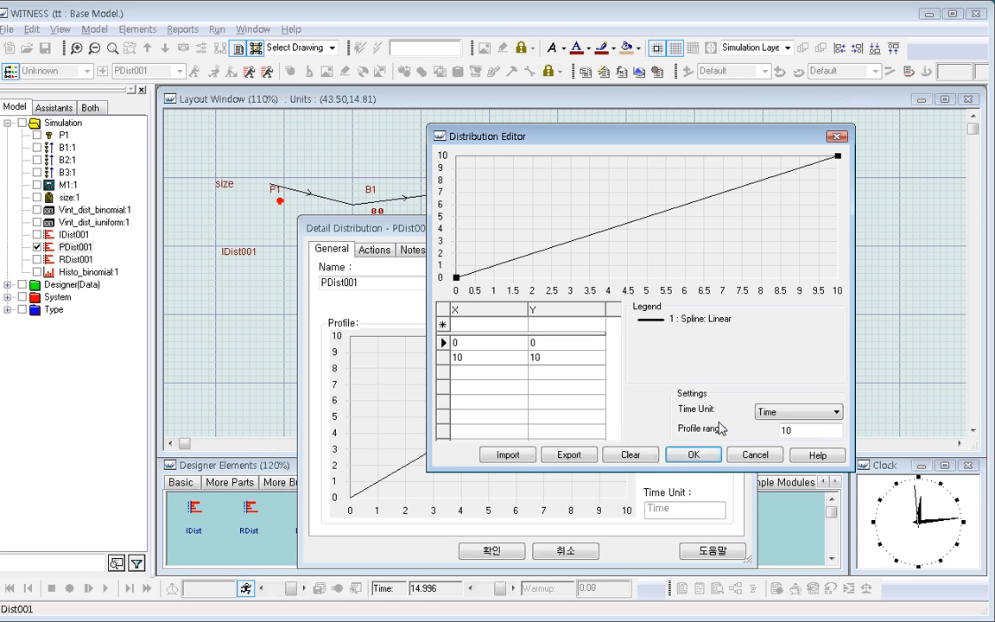
Set the profile's time unit to Day with a profile range of 10
{"action": "left_click", "coordinate": [836, 413]}
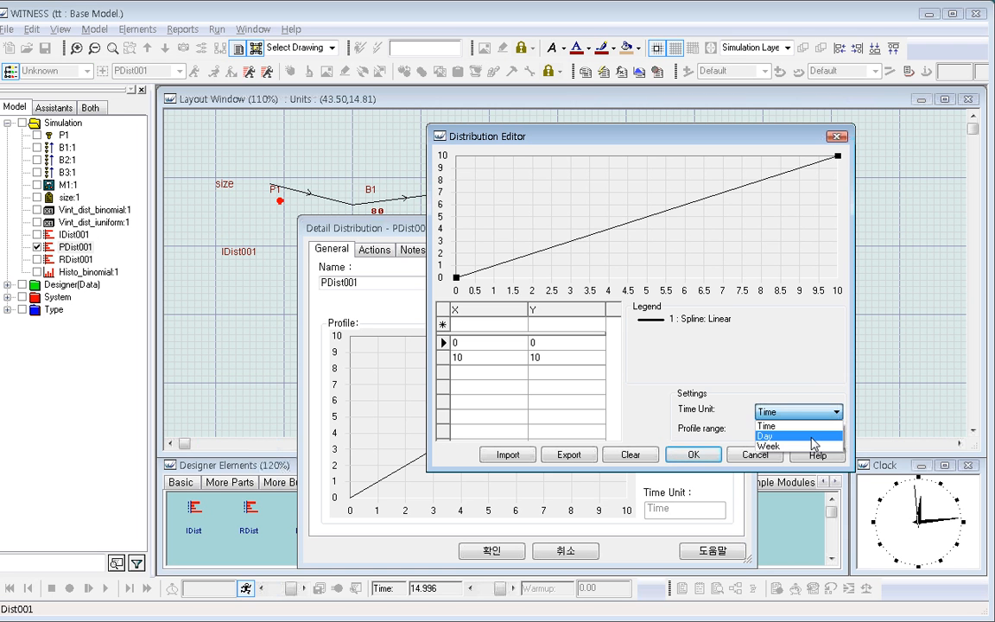
{"action": "left_click", "coordinate": [812, 437]}
{"action": "left_click", "coordinate": [811, 430]}
{"action": "type", "text": "10"}
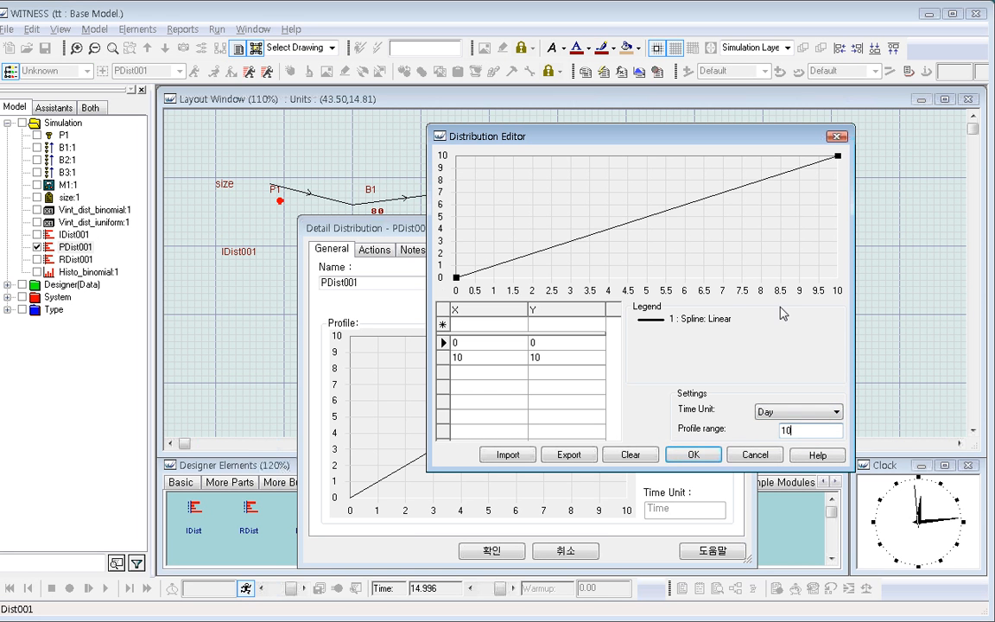
Change the profile's time unit to Week and set the profile range to 24
{"action": "left_click", "coordinate": [838, 413]}
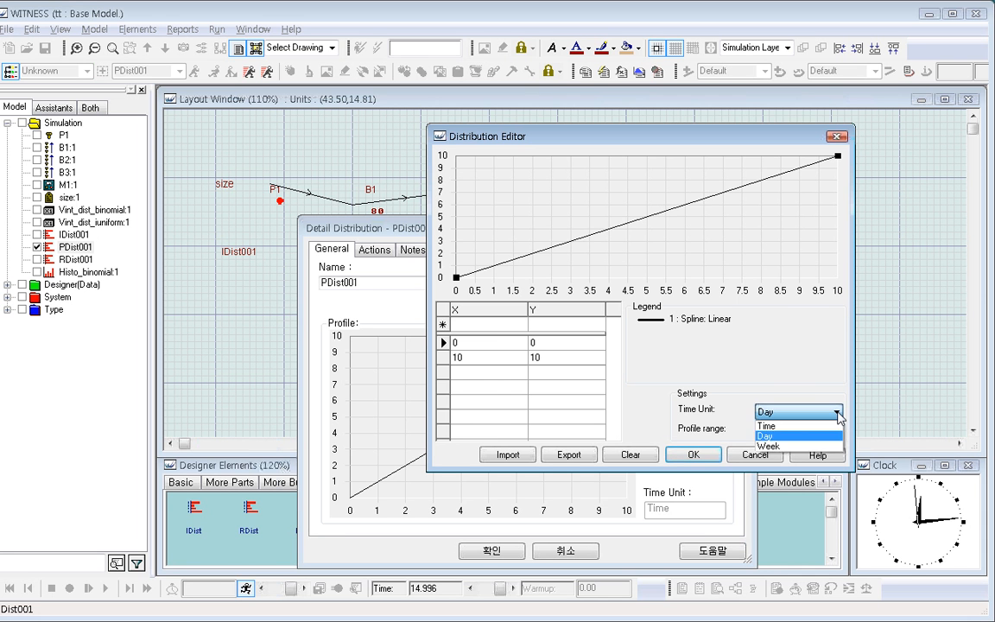
{"action": "left_click", "coordinate": [769, 445]}
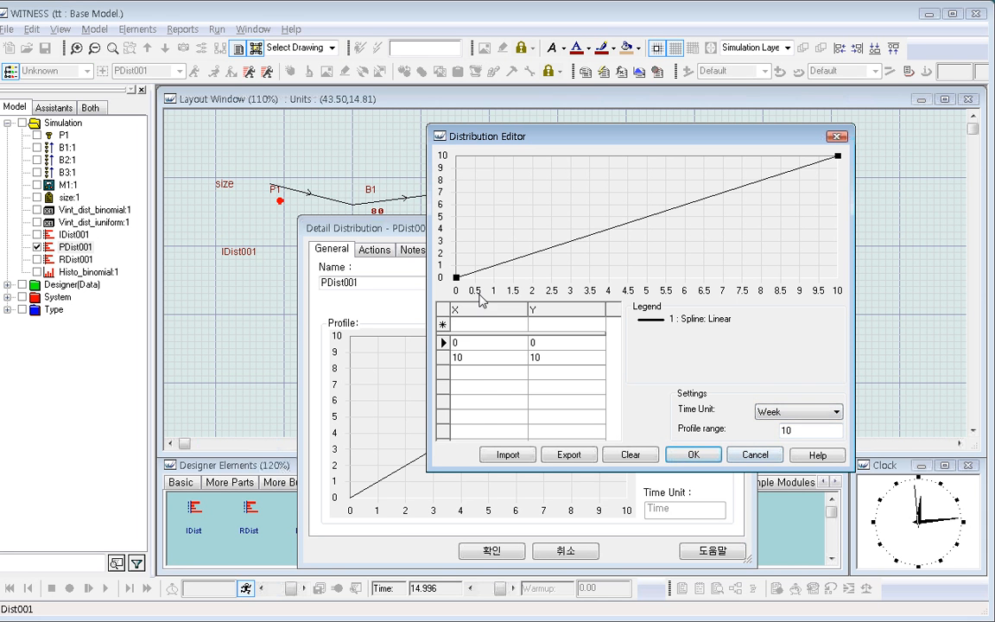
{"action": "double_click", "coordinate": [798, 434]}
{"action": "type", "text": "24"}
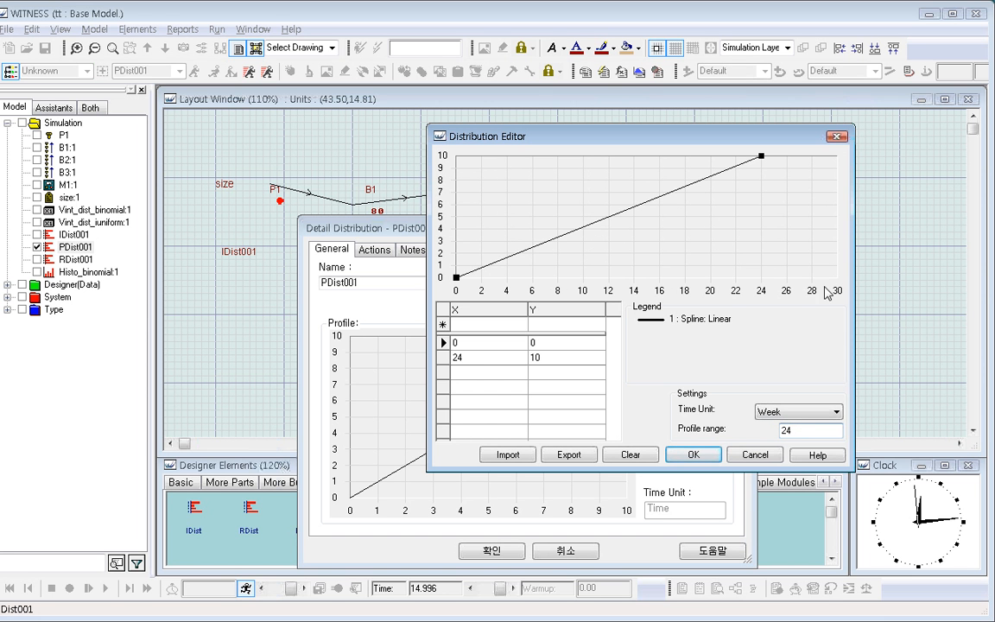
Set the profile's time unit to Time and move its start and end points to a Y value of 6
{"action": "left_click", "coordinate": [837, 413]}
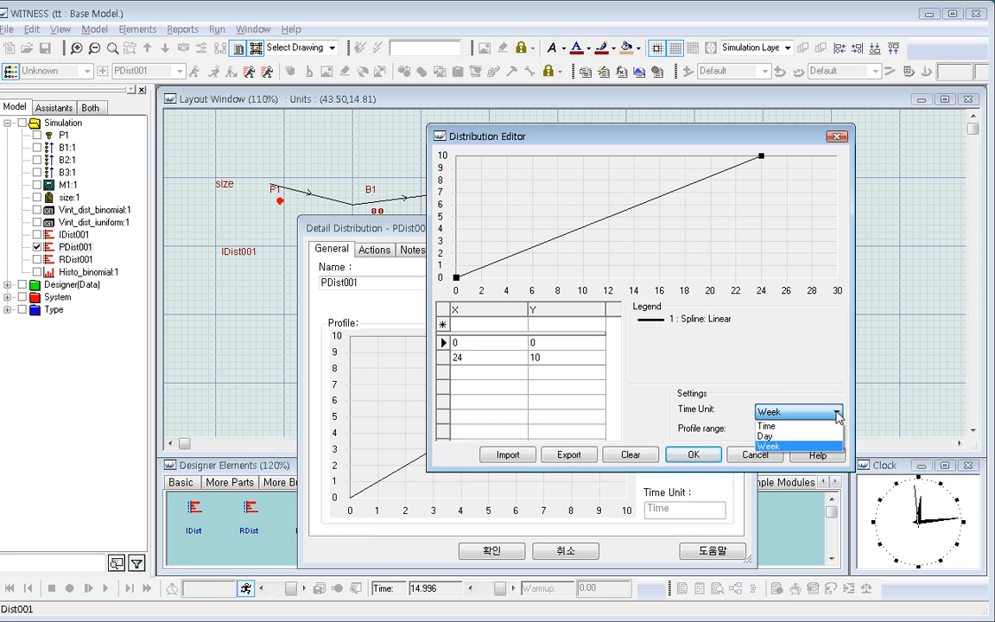
{"action": "left_click", "coordinate": [778, 430]}
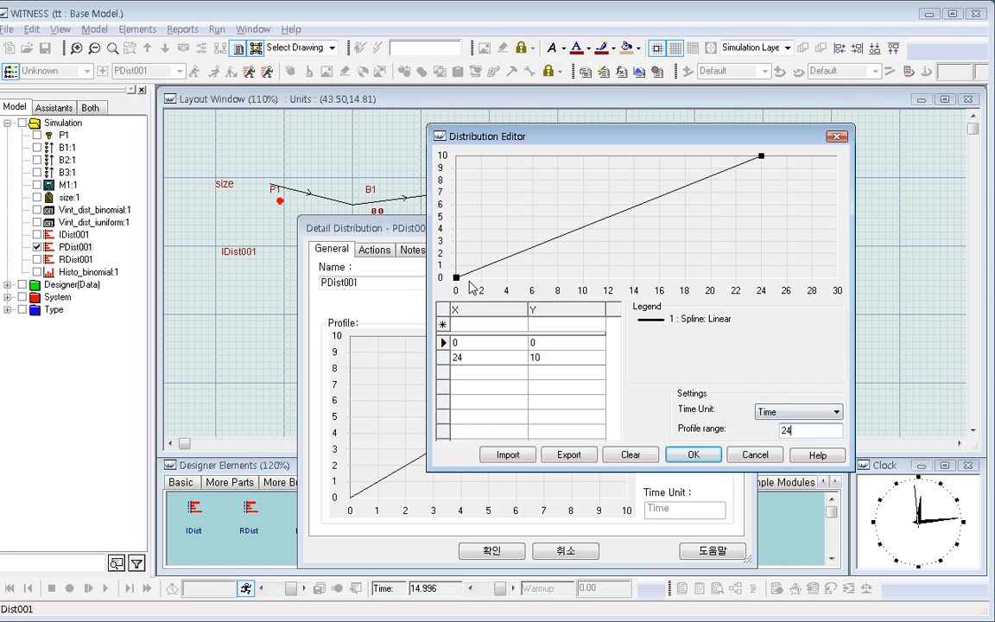
{"action": "mouse_move", "coordinate": [456, 275]}
{"action": "left_click_drag", "start_coordinate": [456, 278], "coordinate": [453, 205]}
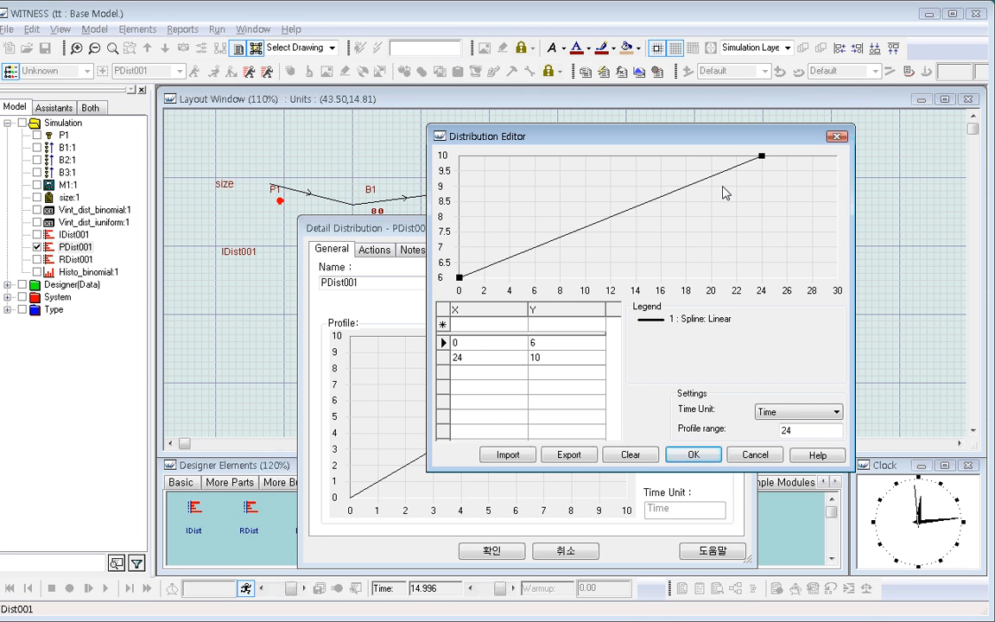
{"action": "mouse_move", "coordinate": [763, 159]}
{"action": "left_click_drag", "start_coordinate": [763, 159], "coordinate": [767, 282]}
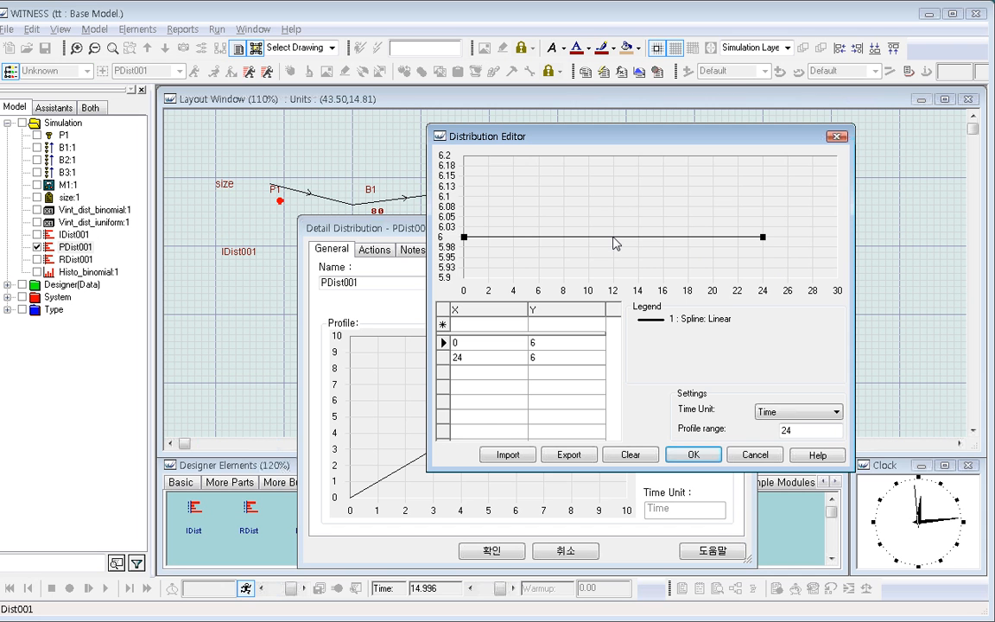
Add profile points at about (12, 5.9), (5.8, 6) and (19.9, 6) along the line
{"action": "left_click", "coordinate": [614, 237]}
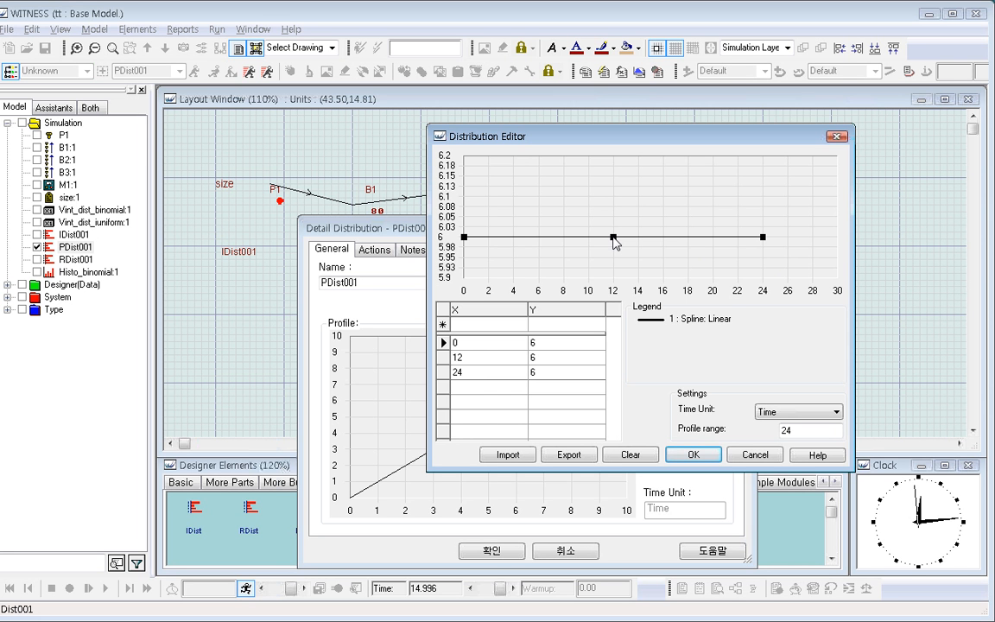
{"action": "left_click_drag", "start_coordinate": [614, 237], "coordinate": [613, 260]}
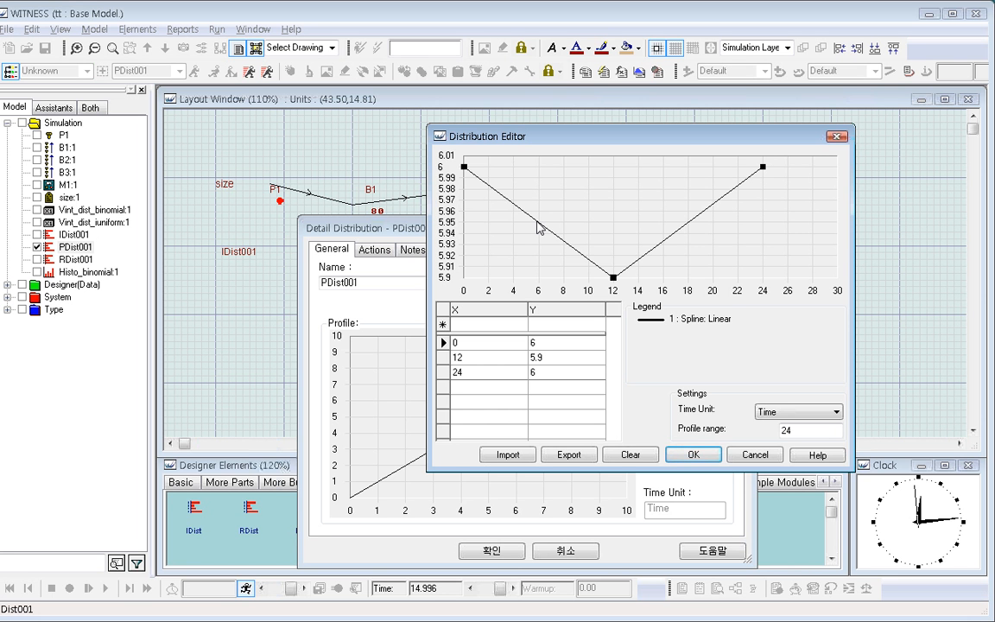
{"action": "left_click_drag", "start_coordinate": [537, 227], "coordinate": [536, 166]}
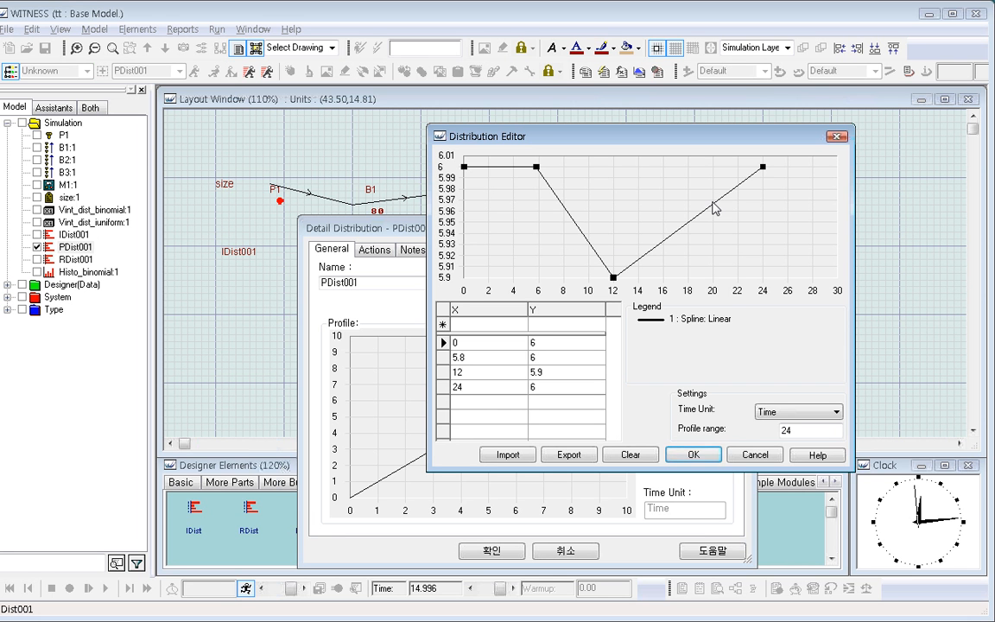
{"action": "left_click_drag", "start_coordinate": [715, 208], "coordinate": [712, 167]}
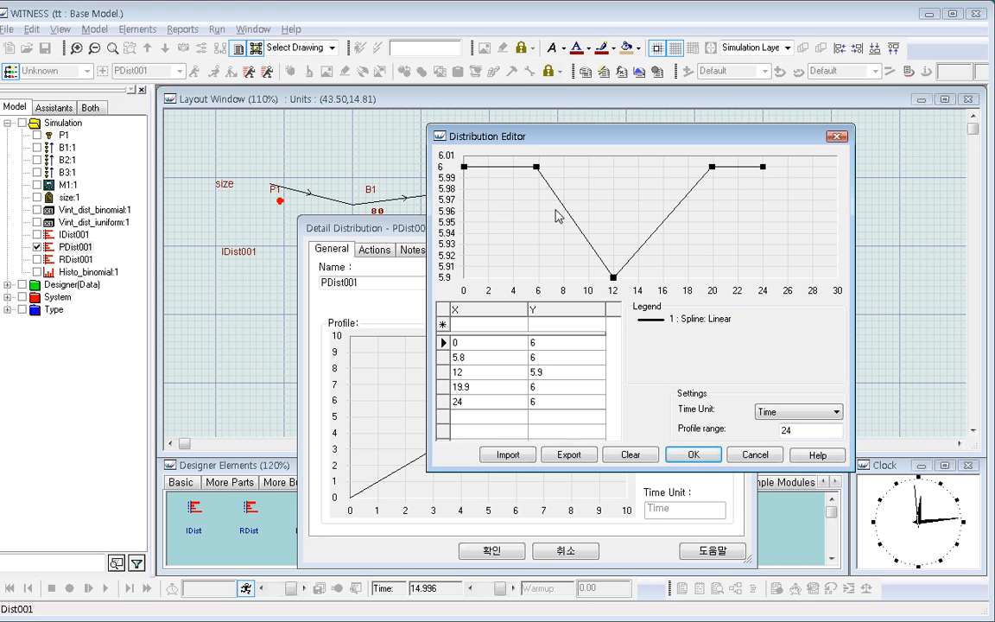
Set the X granularity to 0.01 and add a profile point at about (21.13, 6)
{"action": "right_click", "coordinate": [537, 170]}
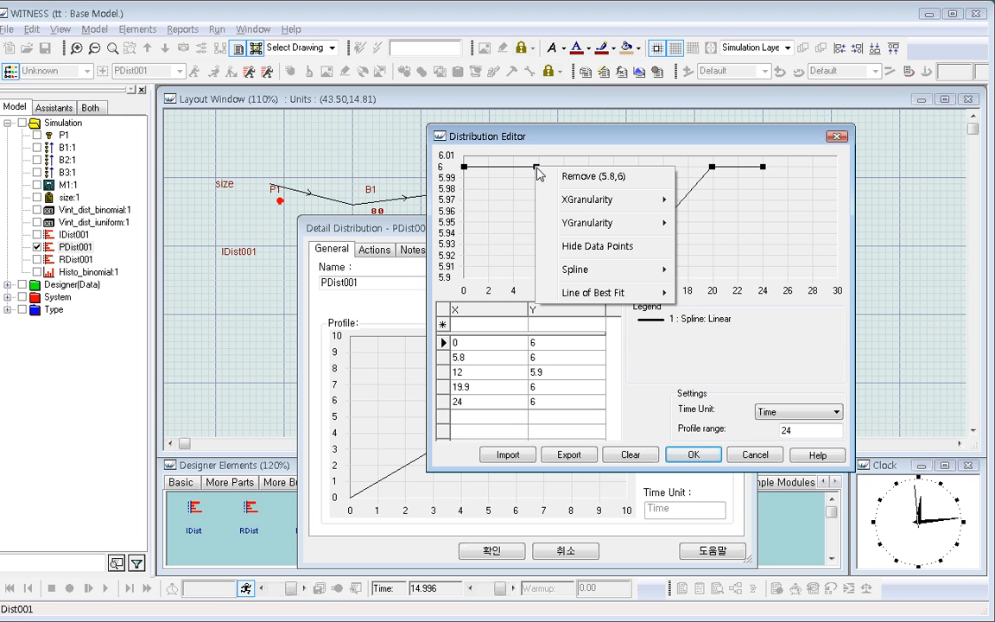
{"action": "mouse_move", "coordinate": [574, 206]}
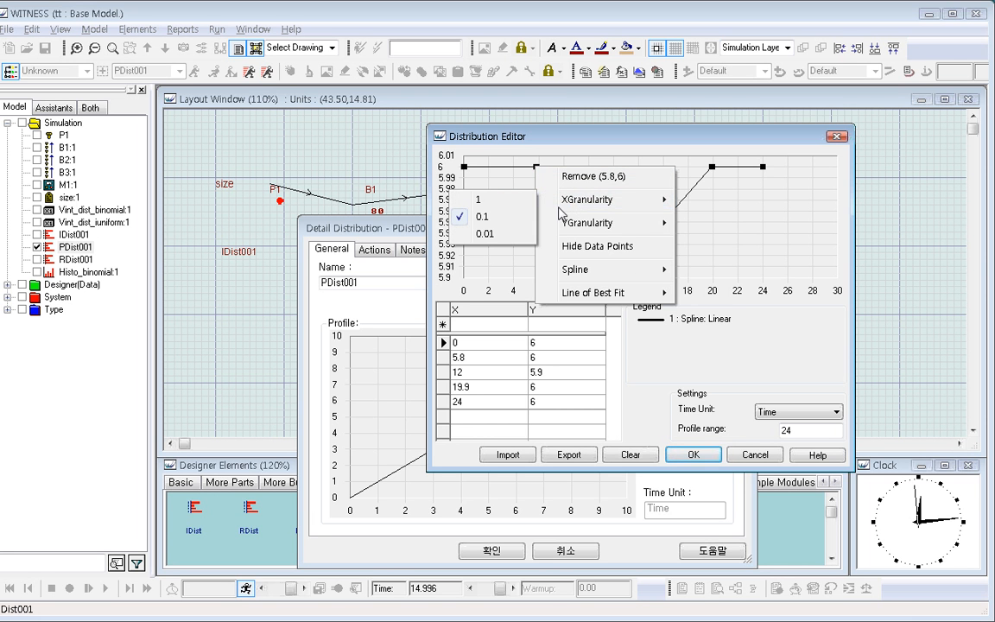
{"action": "left_click", "coordinate": [485, 234]}
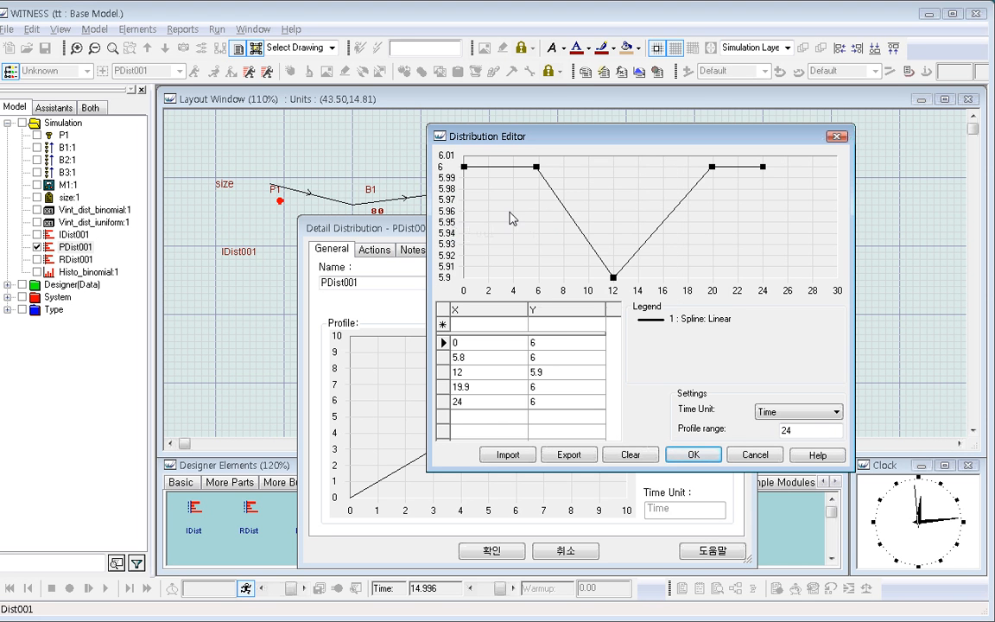
{"action": "mouse_move", "coordinate": [536, 172]}
{"action": "mouse_move", "coordinate": [537, 167]}
{"action": "left_mouse_down"}
{"action": "mouse_move", "coordinate": [537, 202]}
{"action": "mouse_move", "coordinate": [589, 177]}
{"action": "mouse_move", "coordinate": [535, 197]}
{"action": "mouse_move", "coordinate": [537, 238]}
{"action": "mouse_move", "coordinate": [536, 208]}
{"action": "mouse_move", "coordinate": [534, 228]}
{"action": "mouse_move", "coordinate": [534, 220]}
{"action": "left_mouse_up"}
{"action": "left_click", "coordinate": [714, 167]}
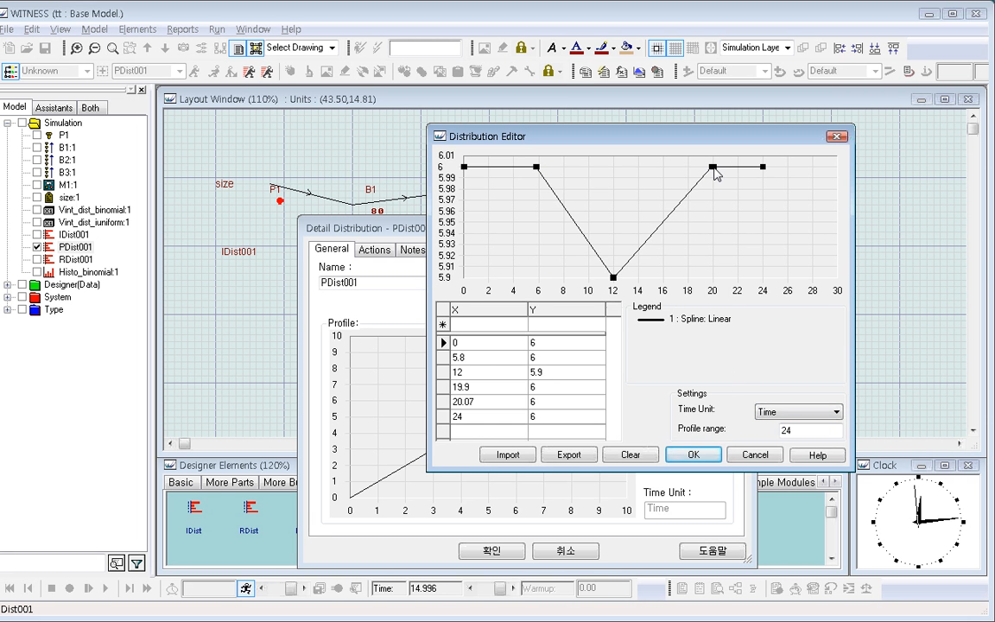
{"action": "mouse_move", "coordinate": [714, 166]}
{"action": "left_click_drag", "start_coordinate": [715, 167], "coordinate": [728, 199]}
Check the X granularity options, then hide the profile's data points and show them again
{"action": "right_click", "coordinate": [644, 250]}
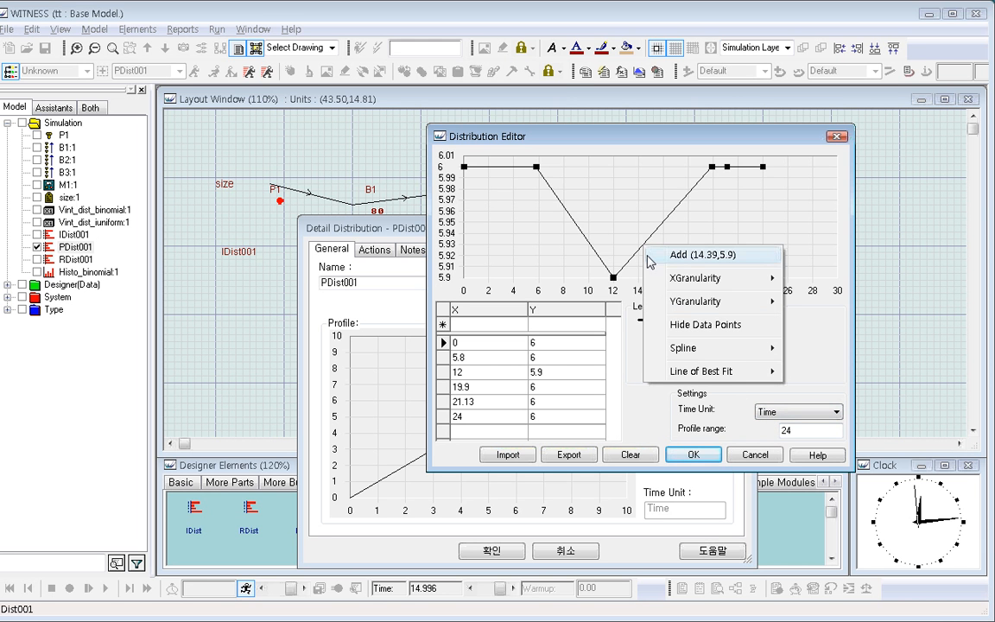
{"action": "mouse_move", "coordinate": [670, 280]}
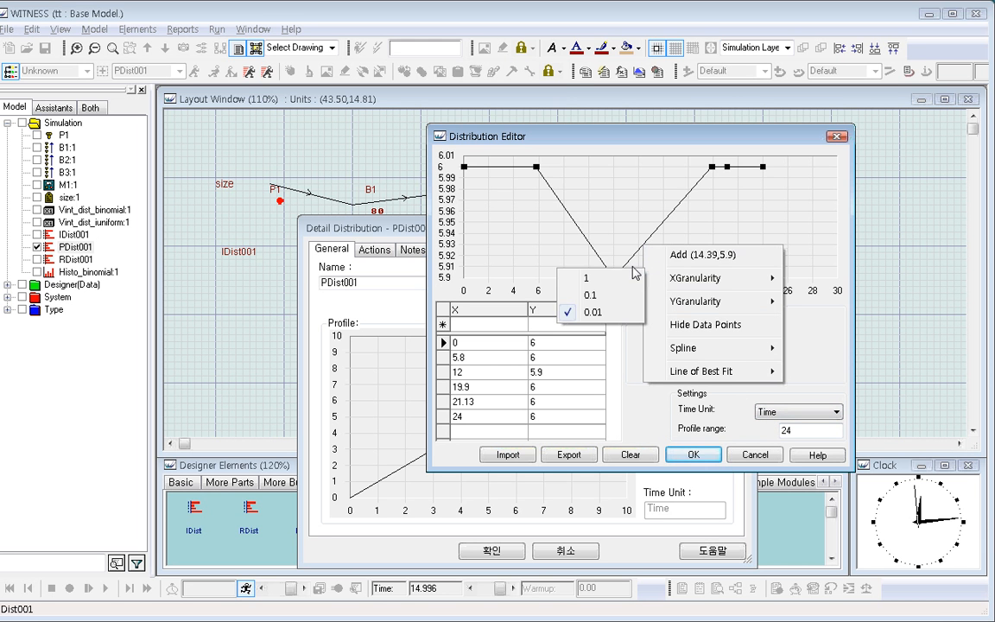
{"action": "left_click", "coordinate": [732, 325]}
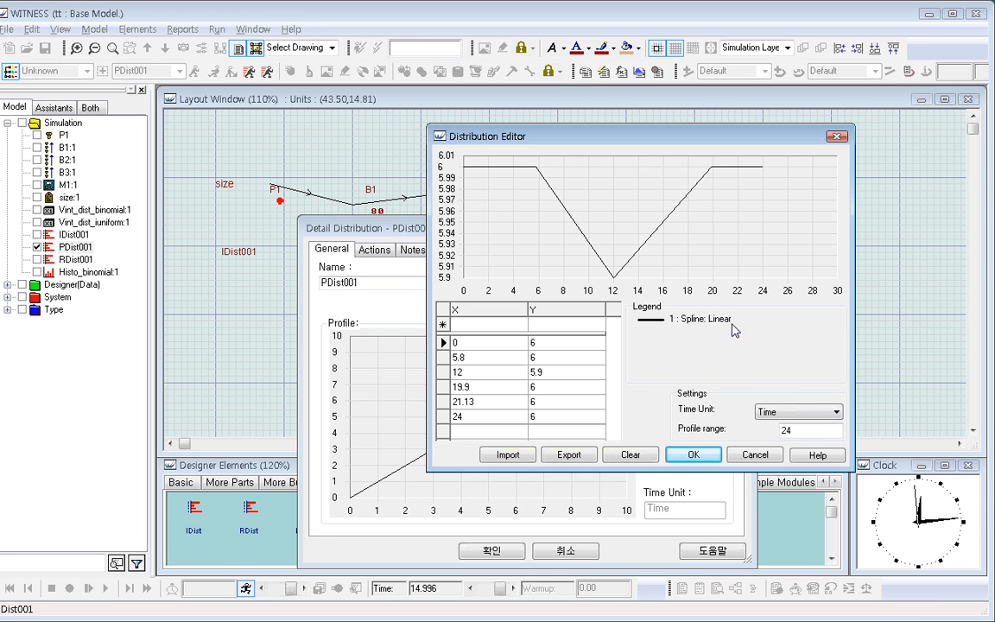
{"action": "right_click", "coordinate": [680, 207]}
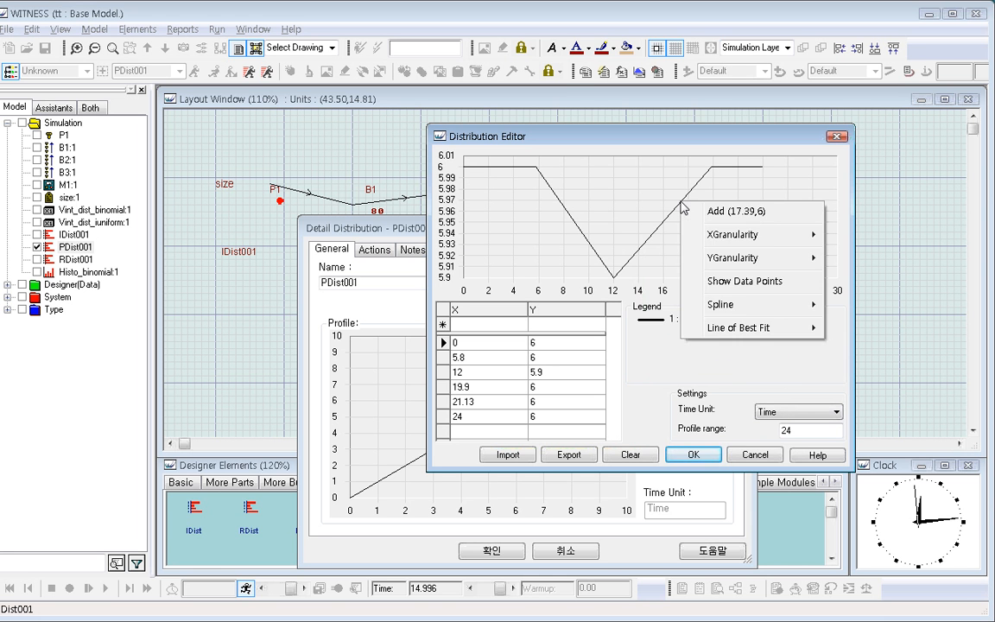
{"action": "left_click", "coordinate": [726, 282]}
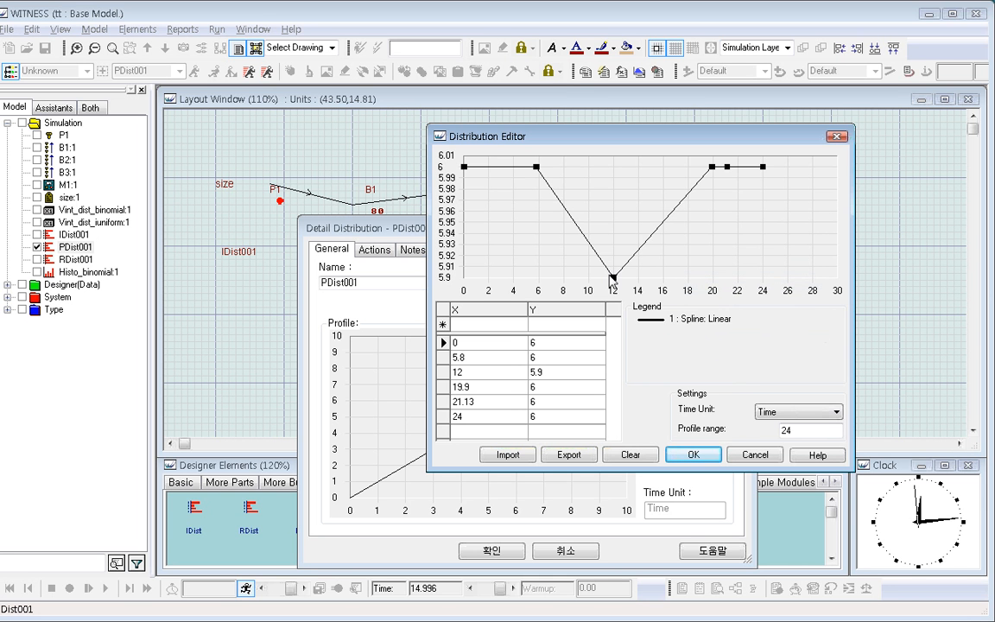
Add a cubic spline curve through the profile's data points
{"action": "right_click", "coordinate": [712, 167]}
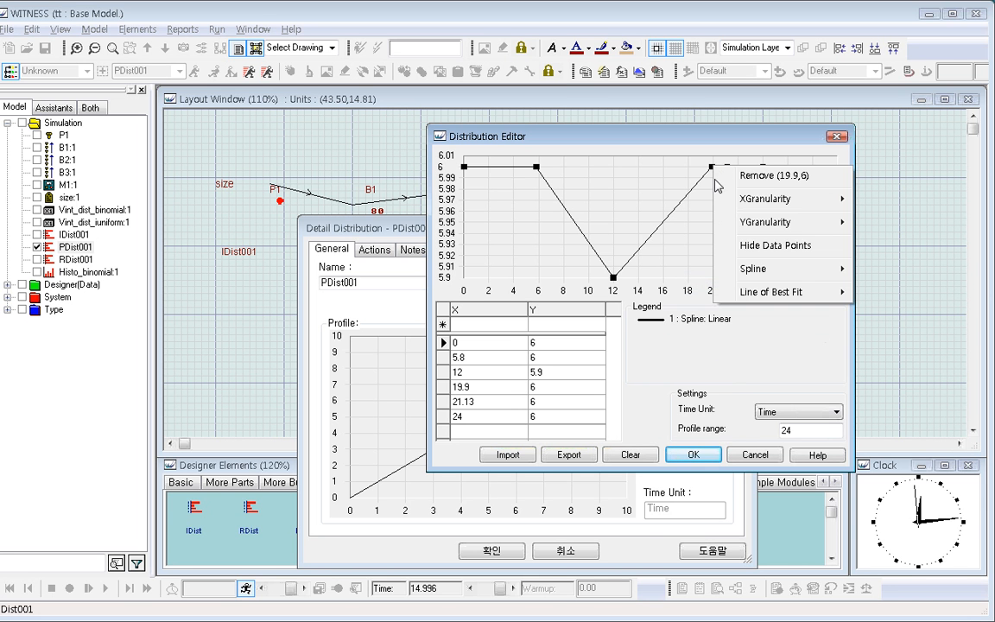
{"action": "mouse_move", "coordinate": [752, 271]}
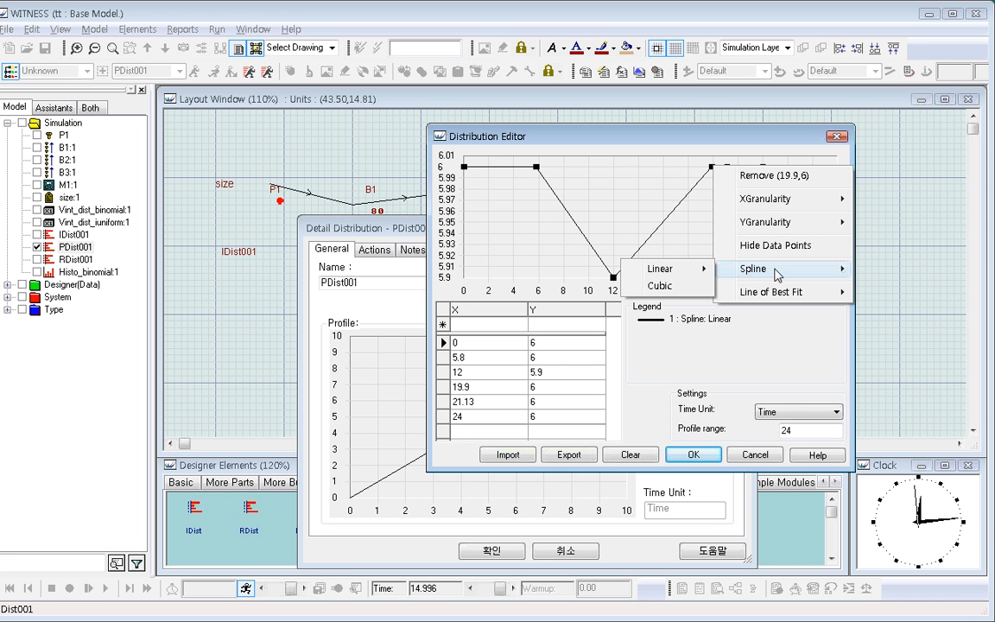
{"action": "left_click", "coordinate": [666, 286]}
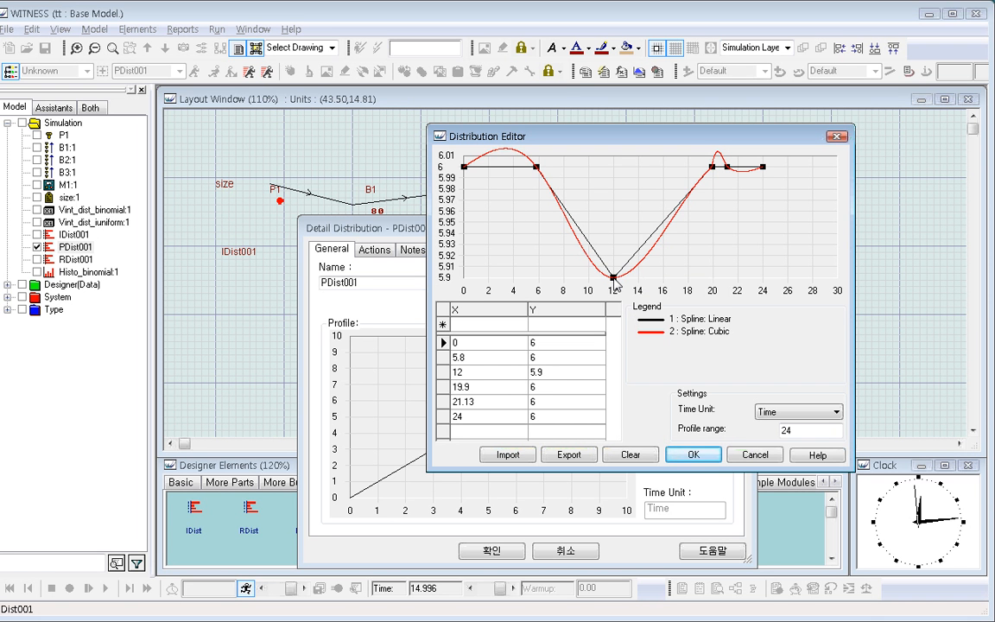
Add linear, quadratic and cubic lines of best fit to the profile graph
{"action": "right_click", "coordinate": [713, 166]}
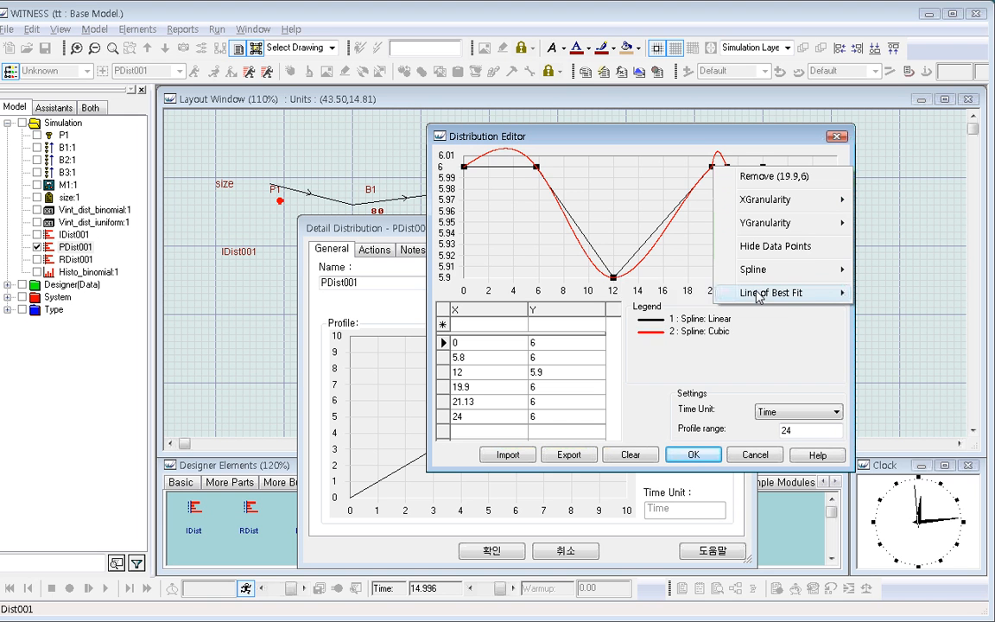
{"action": "mouse_move", "coordinate": [757, 296]}
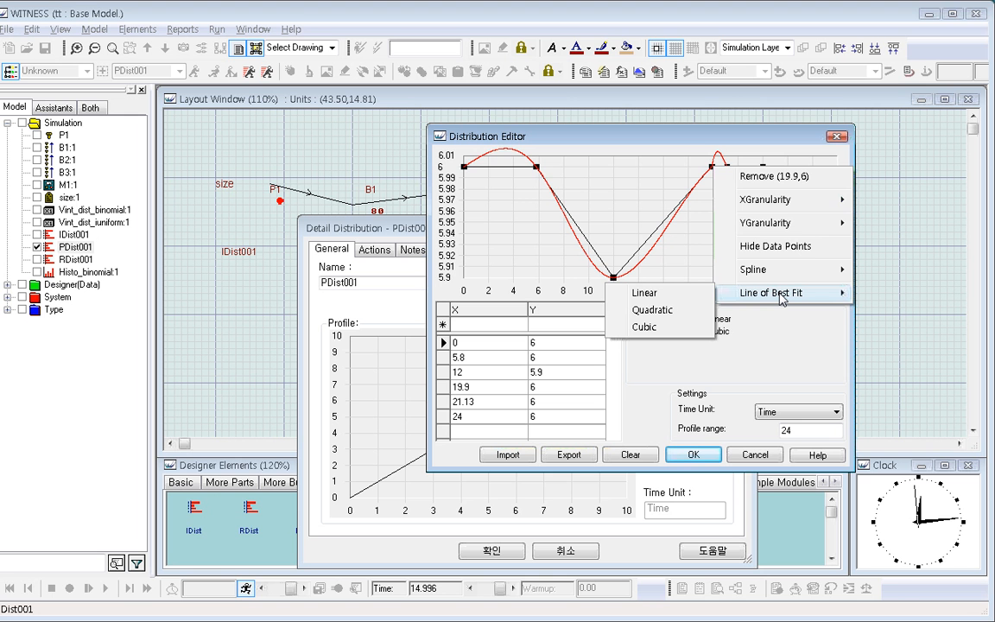
{"action": "left_click", "coordinate": [667, 298]}
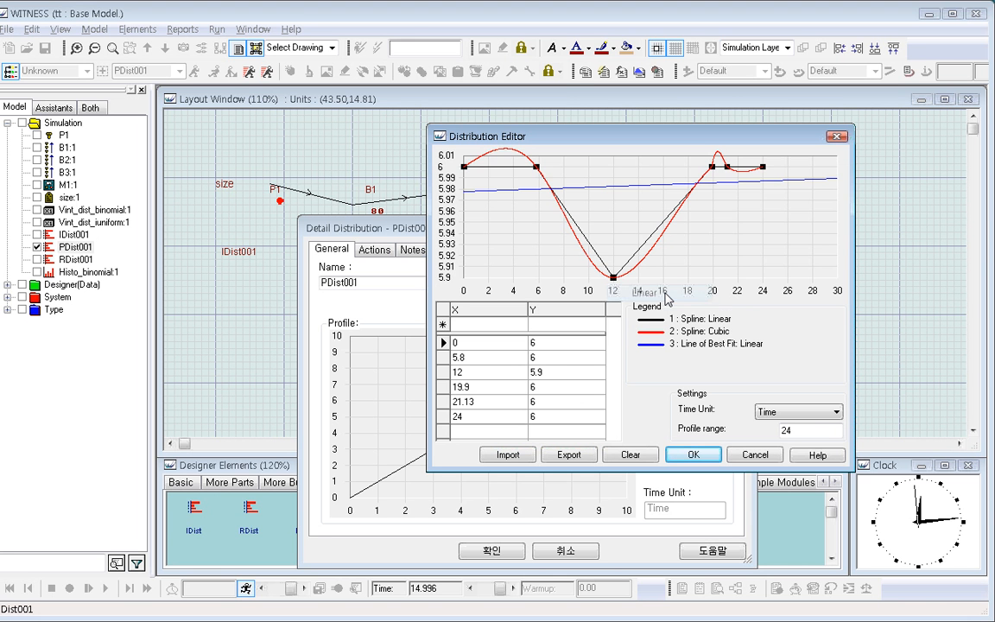
{"action": "right_click", "coordinate": [730, 168]}
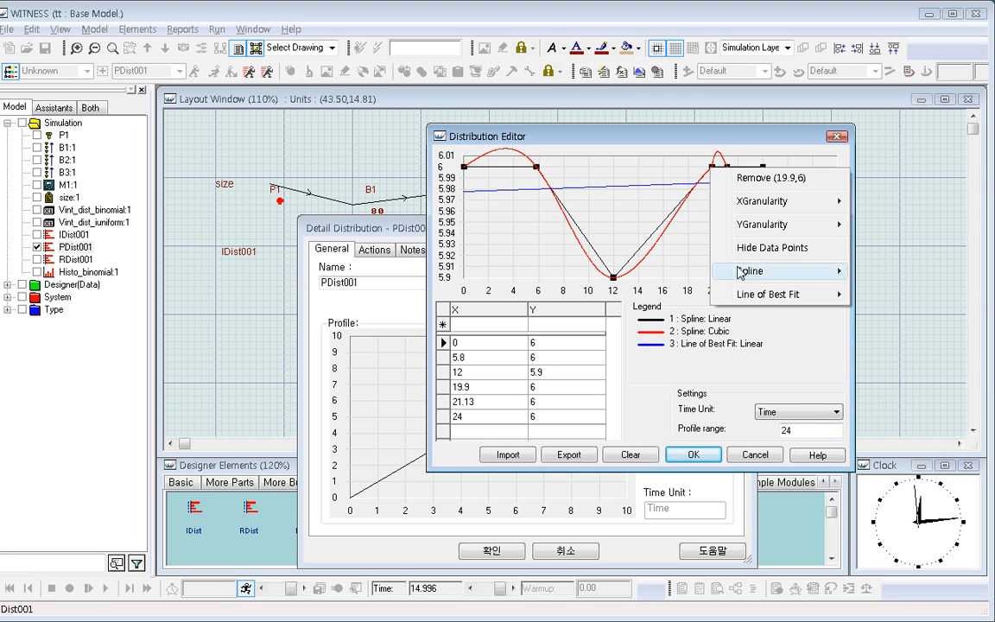
{"action": "mouse_move", "coordinate": [719, 297]}
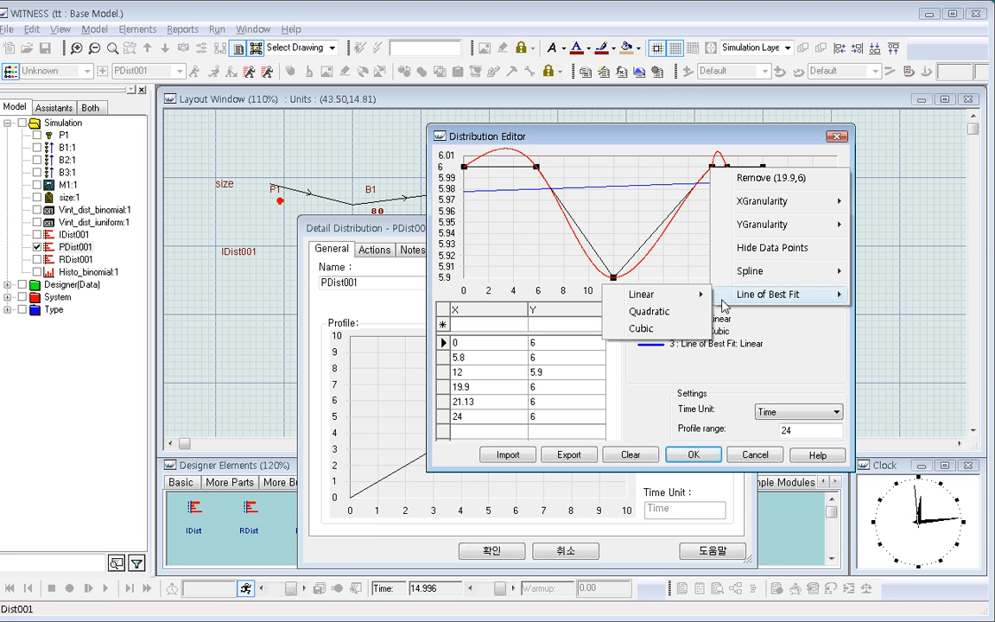
{"action": "left_click", "coordinate": [677, 317]}
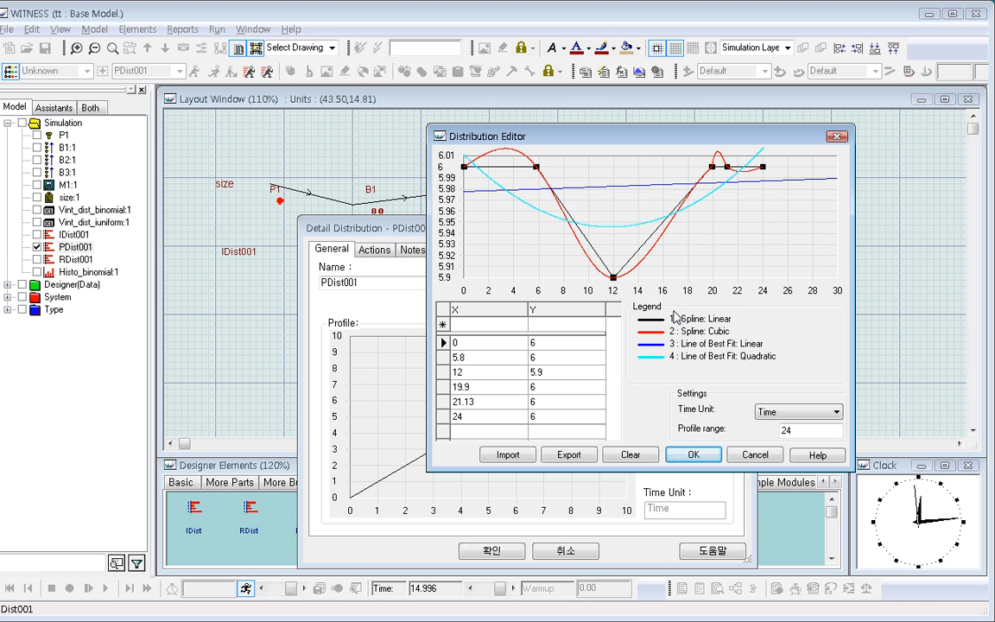
{"action": "right_click", "coordinate": [726, 169]}
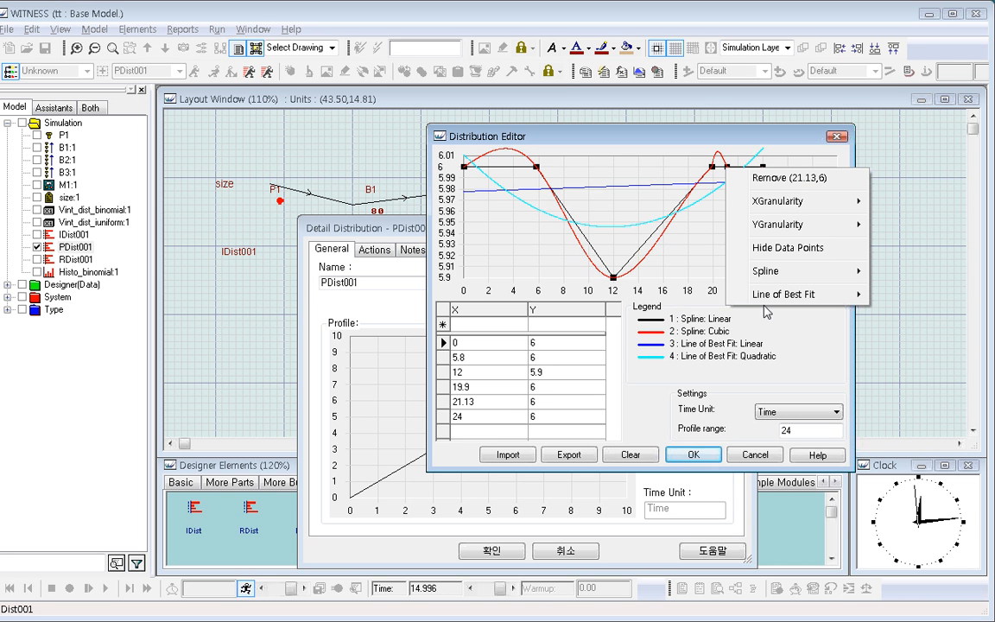
{"action": "mouse_move", "coordinate": [734, 294]}
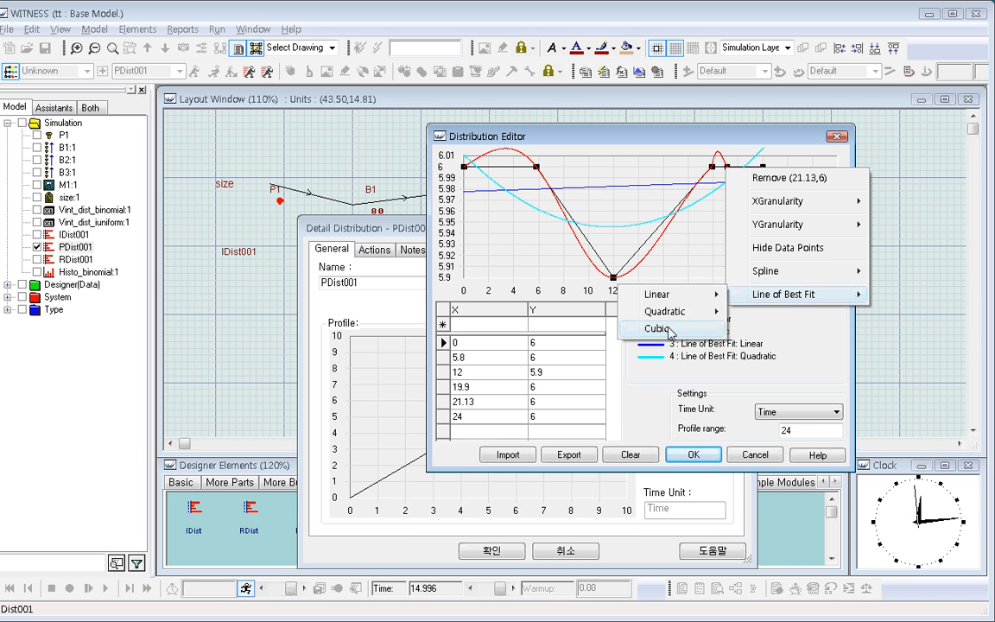
{"action": "left_click", "coordinate": [670, 332]}
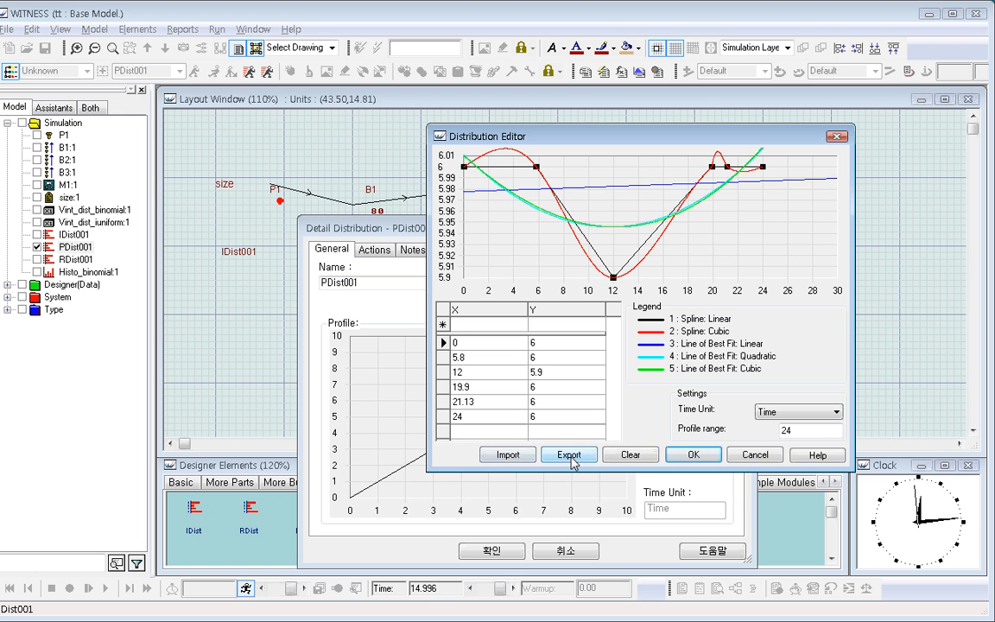
Look at the distribution files offered for import and close the file browser without choosing one
{"action": "left_click", "coordinate": [505, 462]}
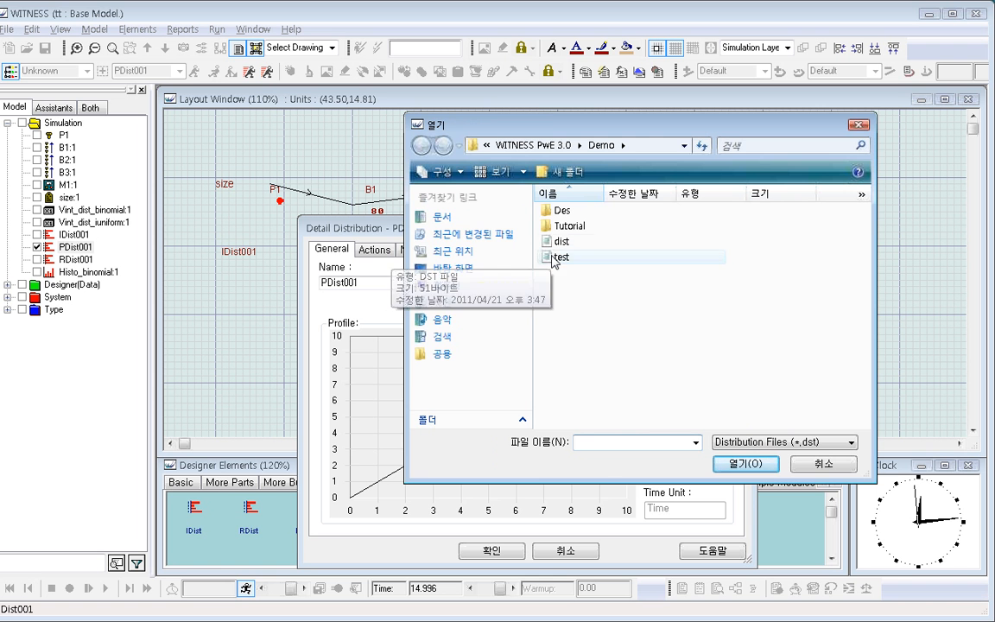
{"action": "left_click", "coordinate": [822, 464]}
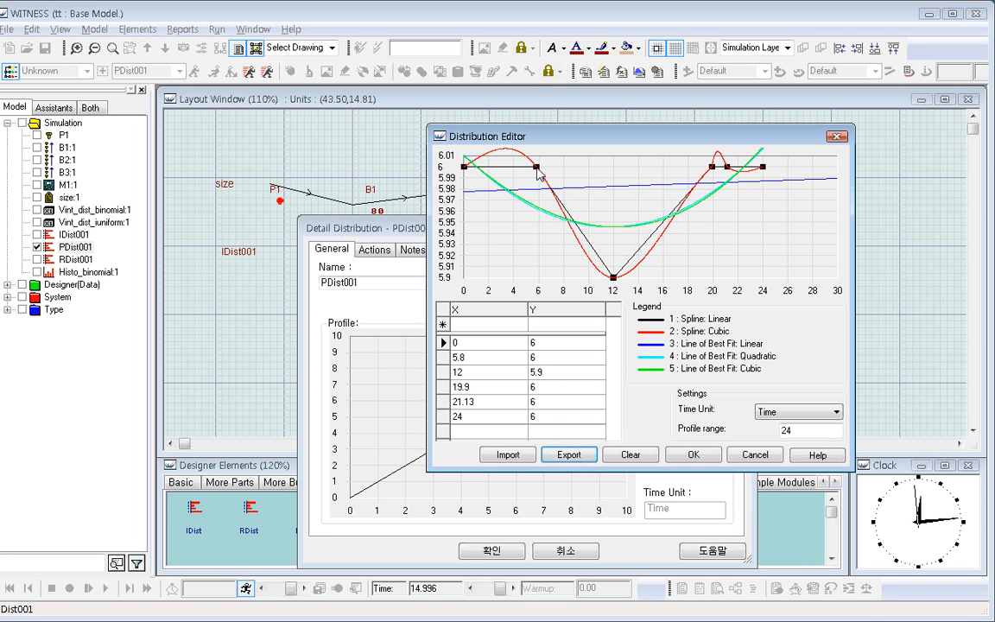
Set the Y value of the profile point at X 5.8 to 5.5 and accept the edited profile
{"action": "left_click", "coordinate": [536, 357]}
{"action": "double_click", "coordinate": [533, 357]}
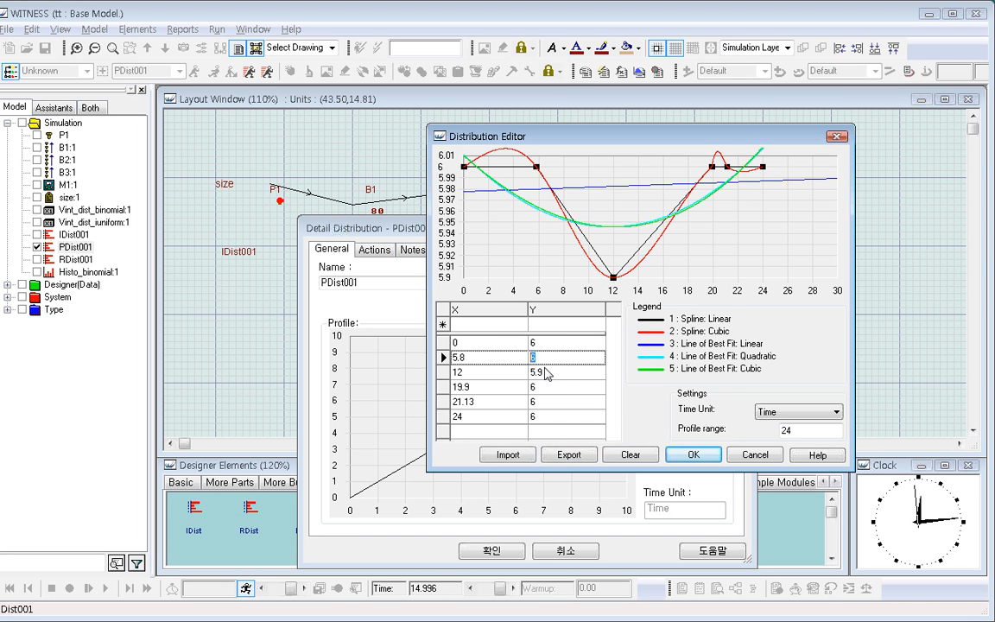
{"action": "key", "text": "BackSpace"}
{"action": "type", "text": "5.5"}
{"action": "left_click", "coordinate": [555, 372]}
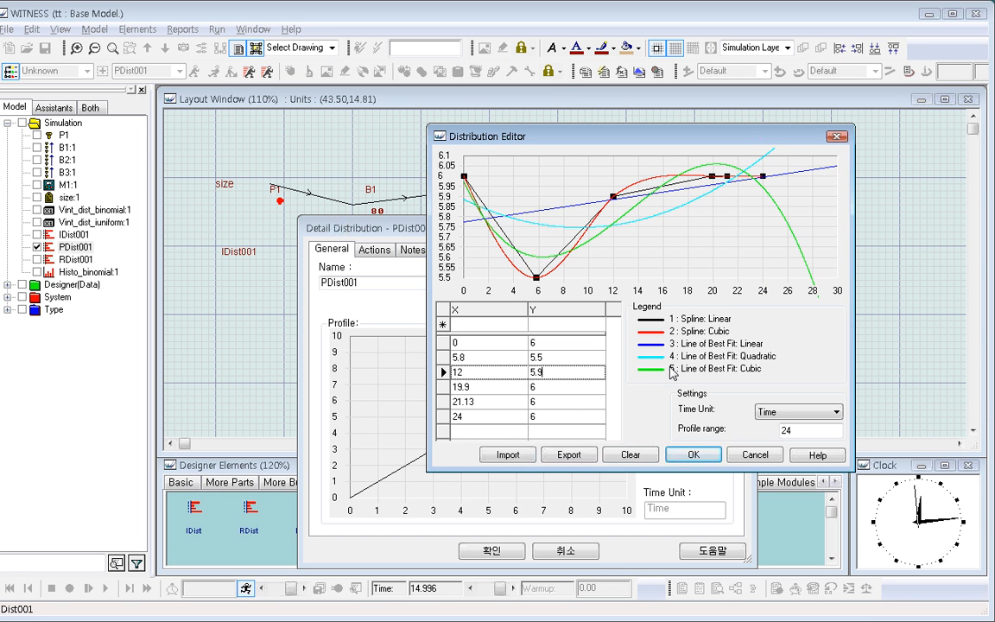
{"action": "left_click", "coordinate": [694, 458]}
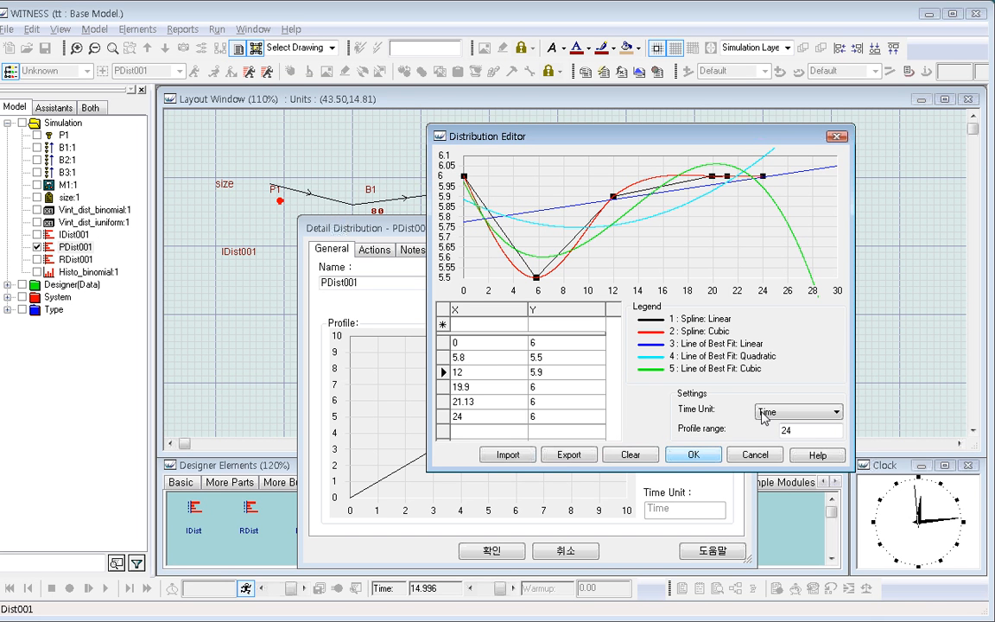
{"action": "left_click", "coordinate": [693, 457]}
{"action": "left_click", "coordinate": [693, 454]}
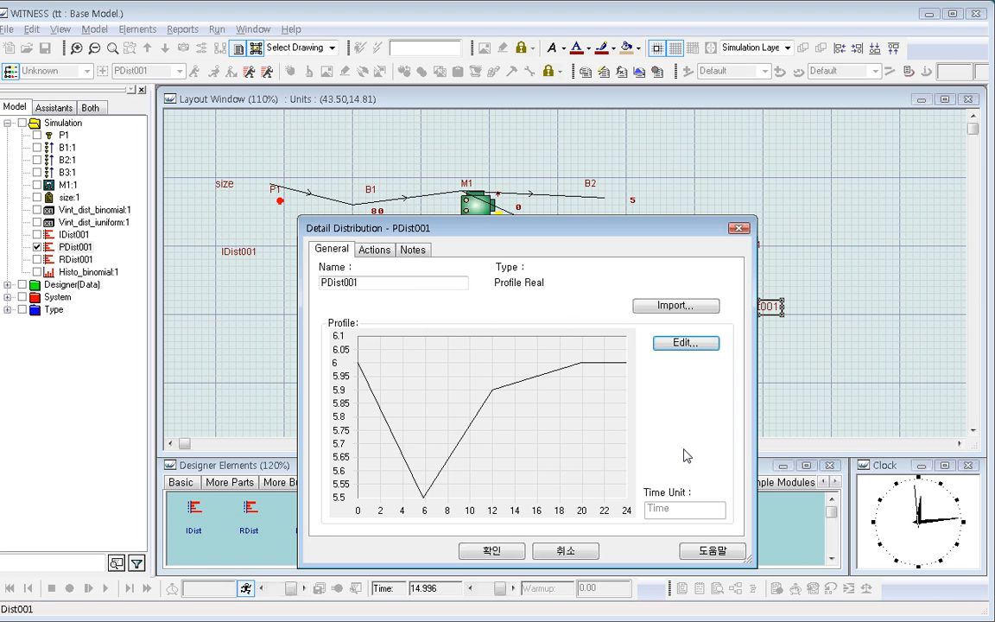
Accept PDist001's details and append the term readprofile (pdist001, time, 2) to the NEGEXP (10) inter arrival time of part P1
{"action": "left_click", "coordinate": [492, 553]}
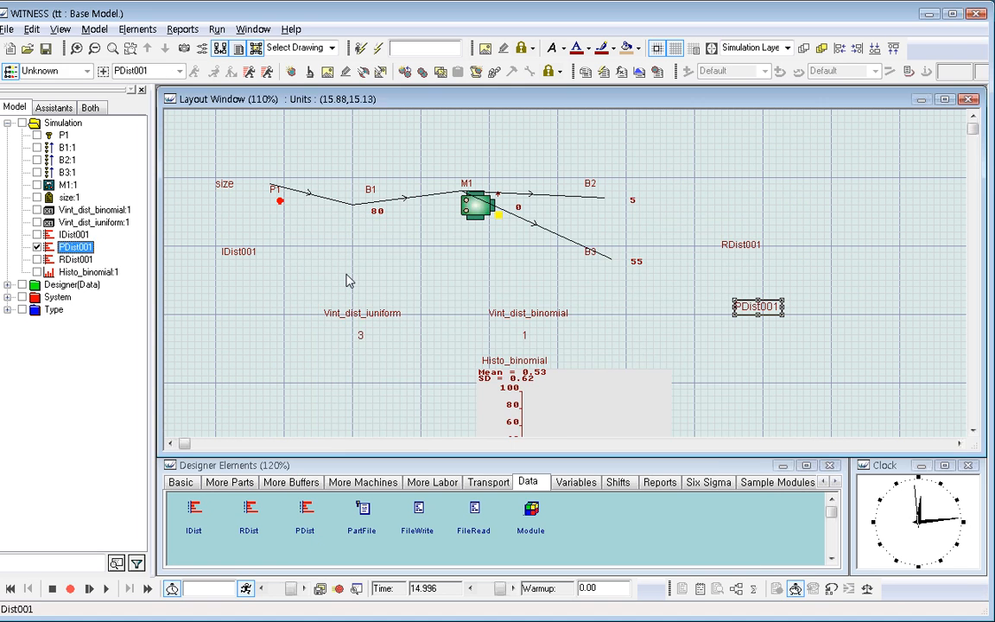
{"action": "double_click", "coordinate": [283, 206]}
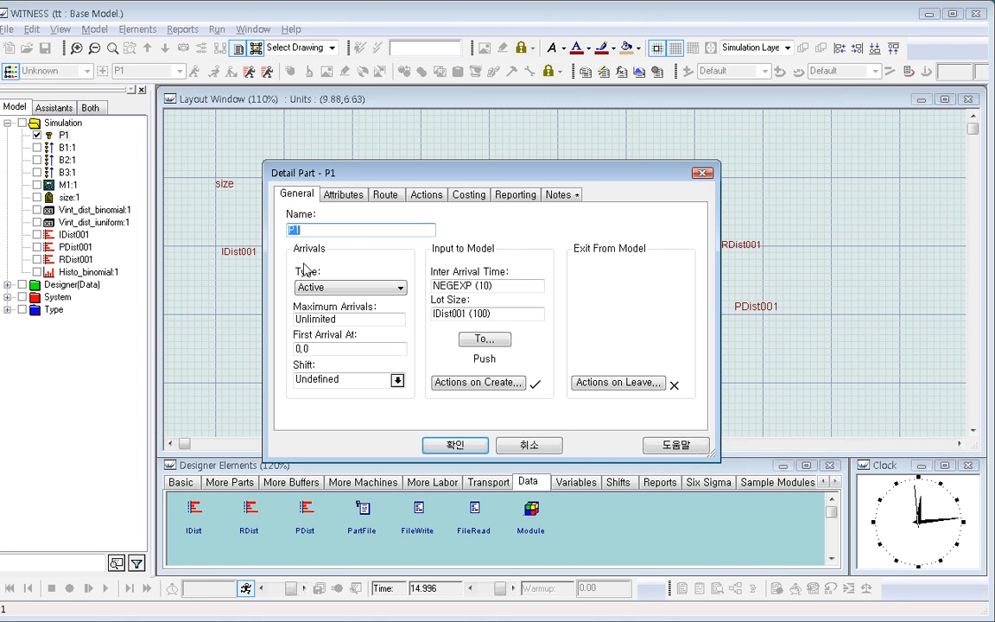
{"action": "left_click", "coordinate": [501, 286]}
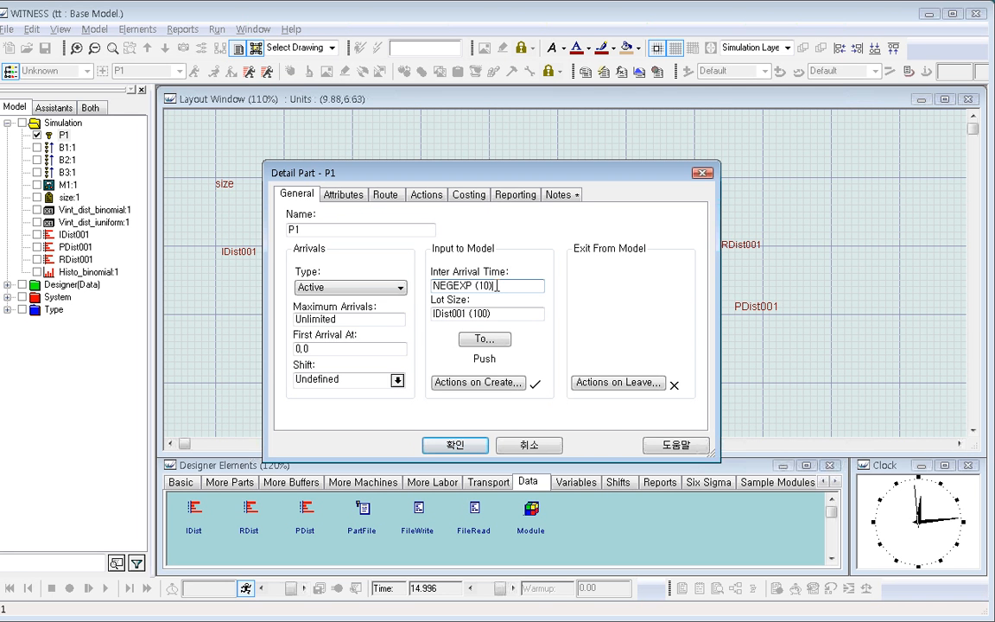
{"action": "left_click_drag", "start_coordinate": [497, 286], "coordinate": [404, 284]}
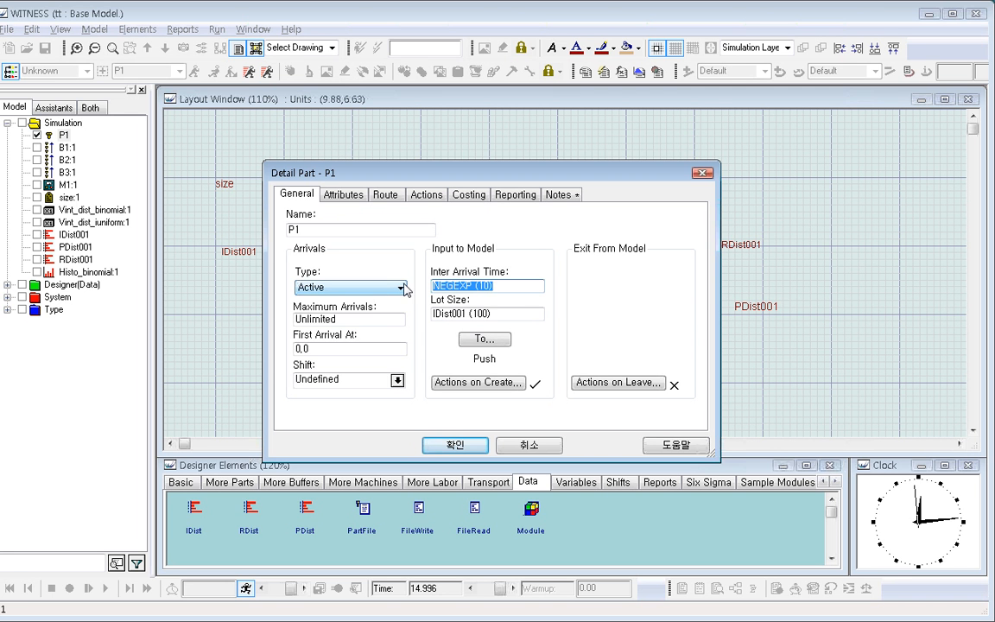
{"action": "left_click", "coordinate": [513, 286]}
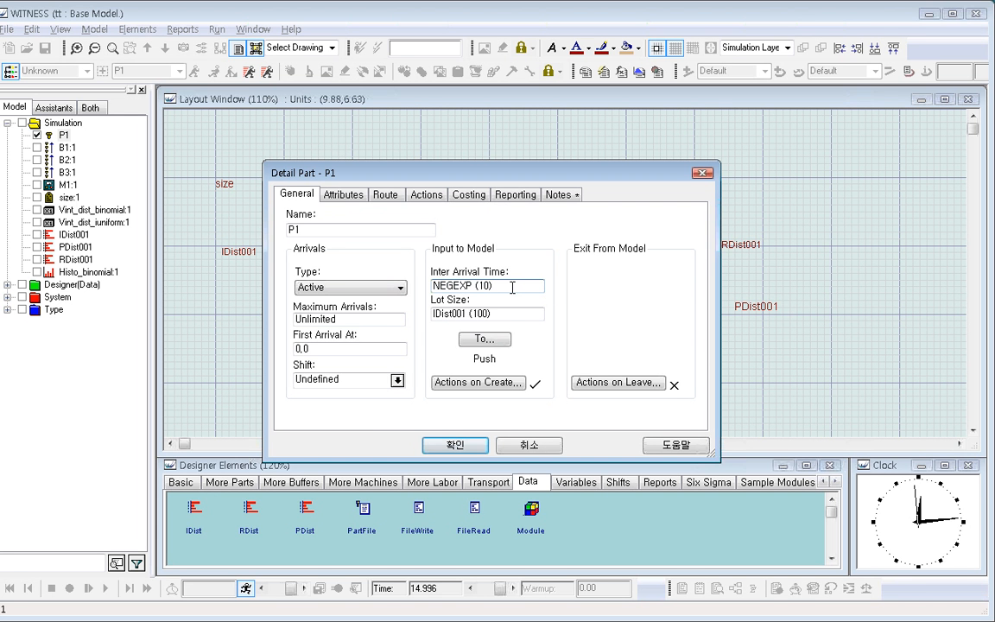
{"action": "type", "text": "+readprofile"}
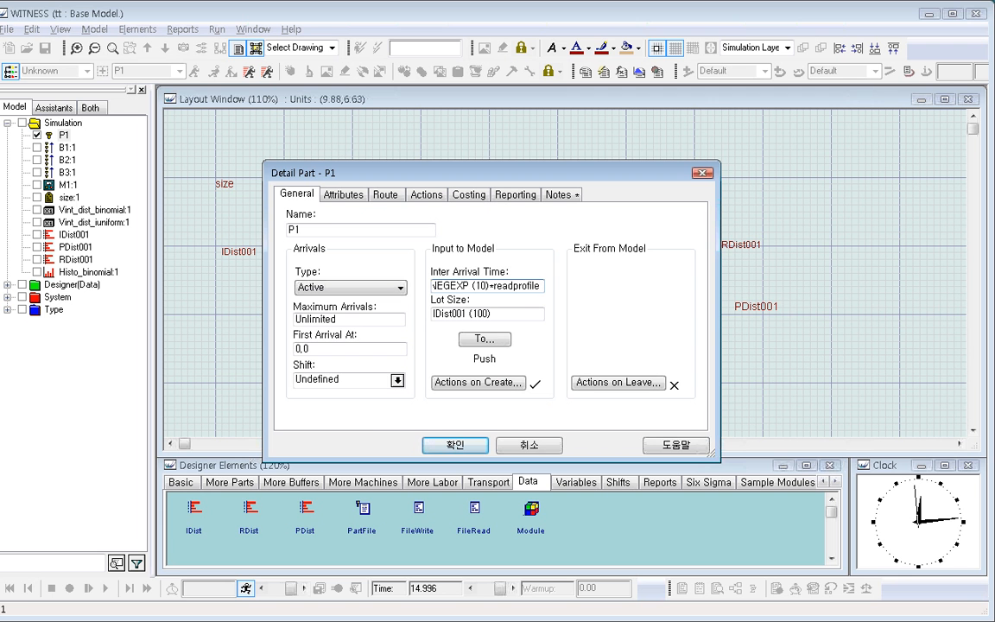
{"action": "type", "text": " ("}
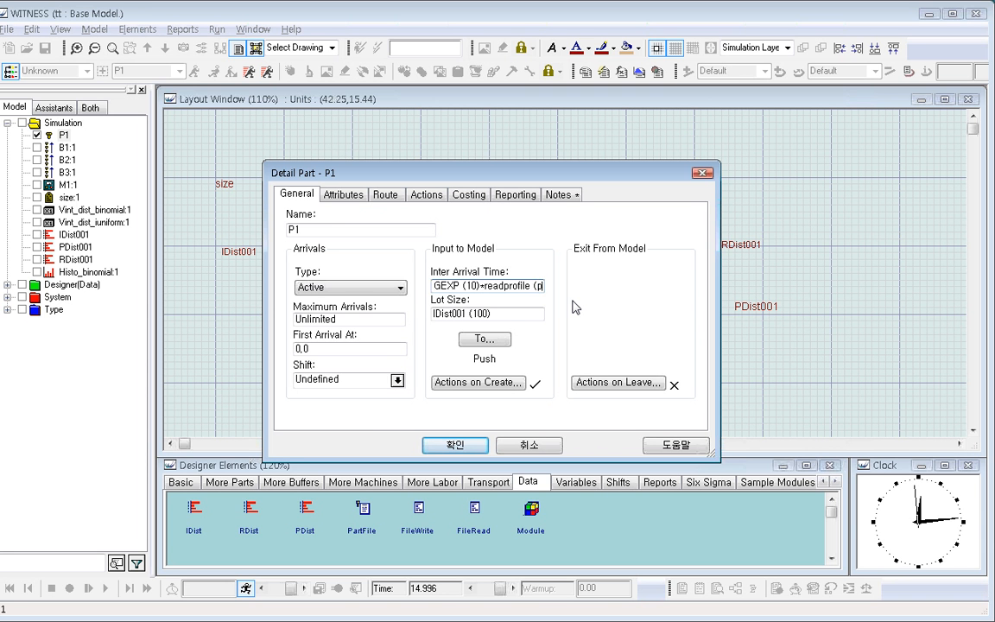
{"action": "type", "text": "pdist0"}
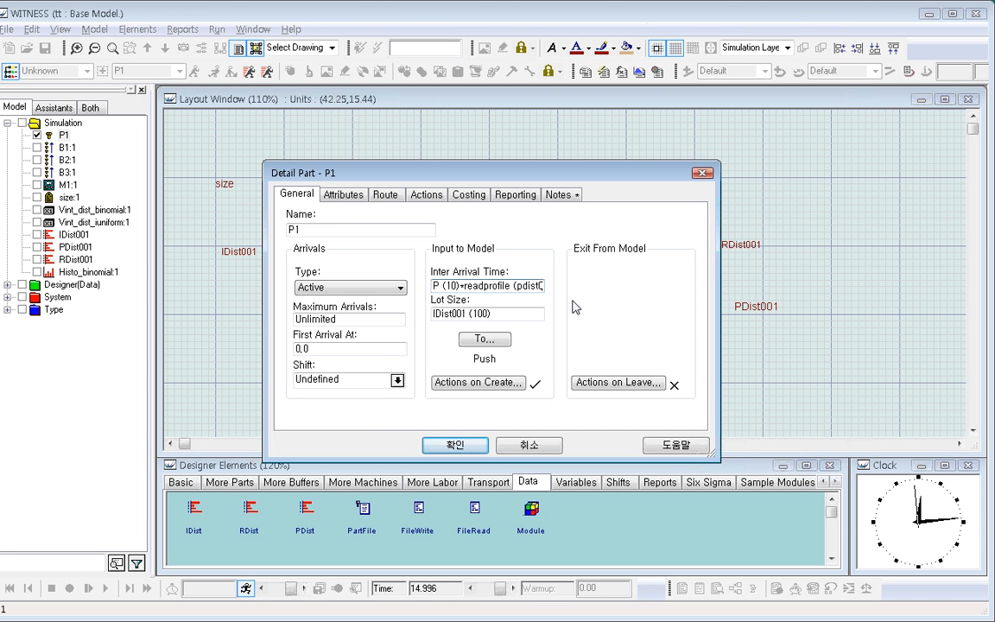
{"action": "type", "text": "01,"}
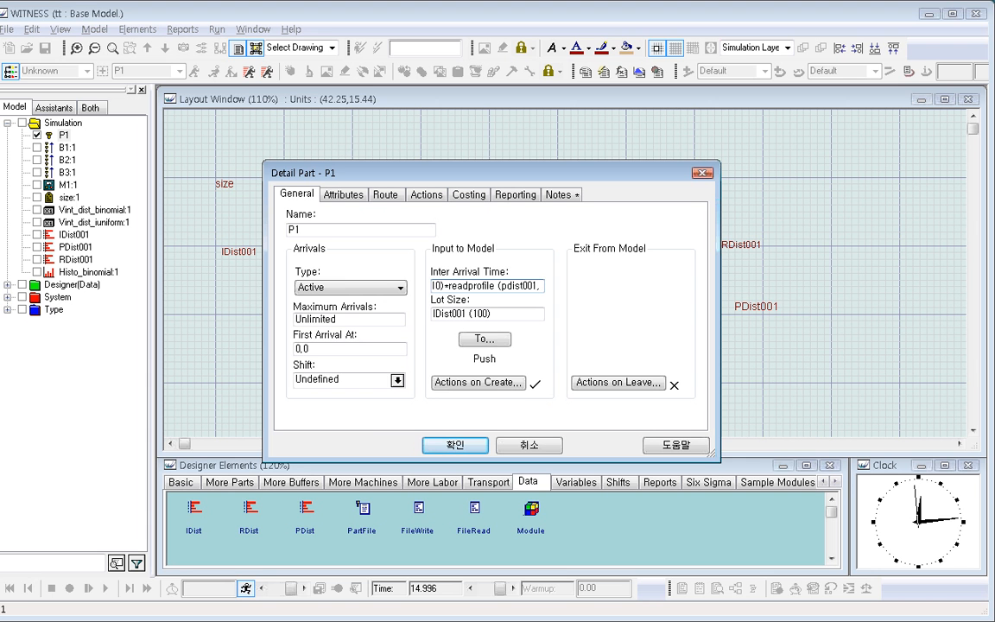
{"action": "type", "text": "time"}
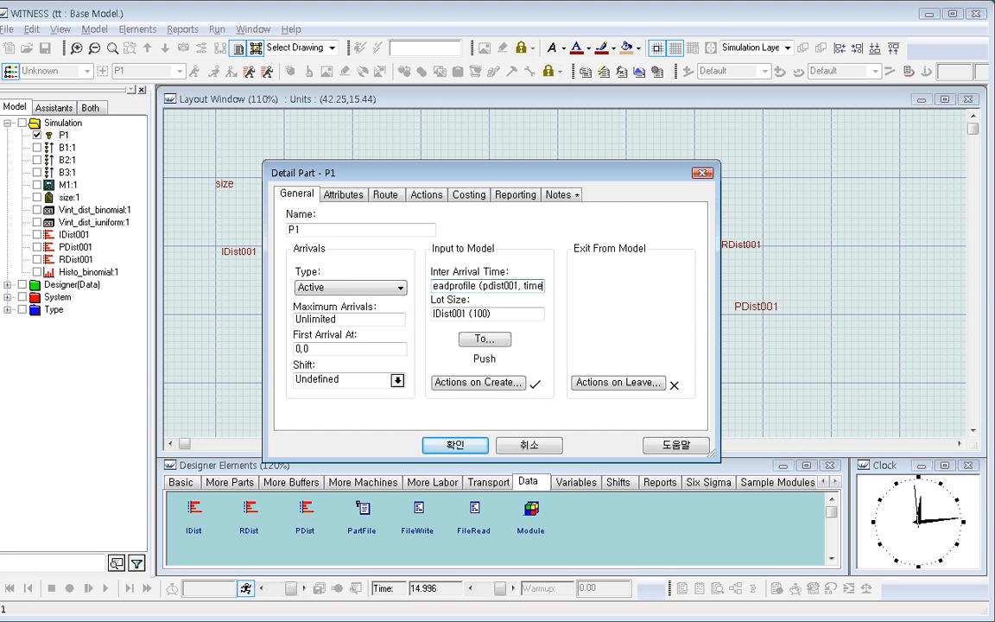
{"action": "type", "text": ","}
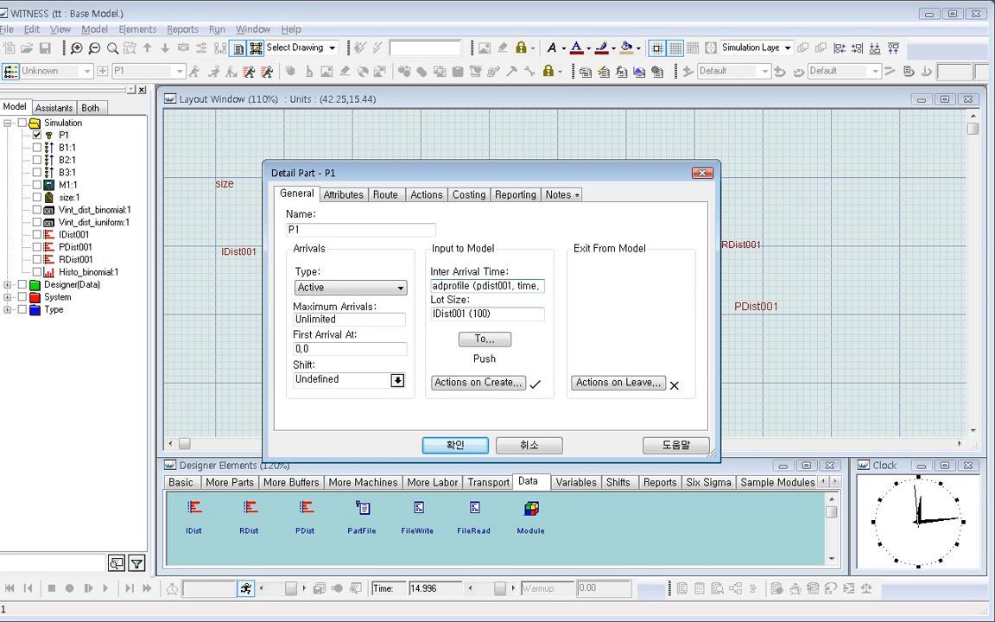
{"action": "type", "text": "2"}
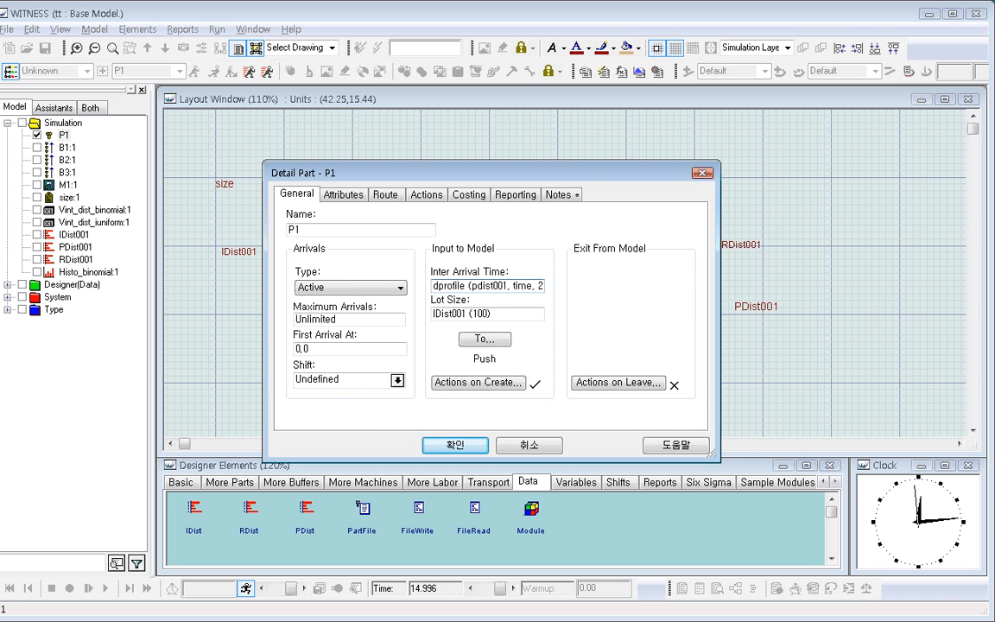
{"action": "type", "text": ")"}
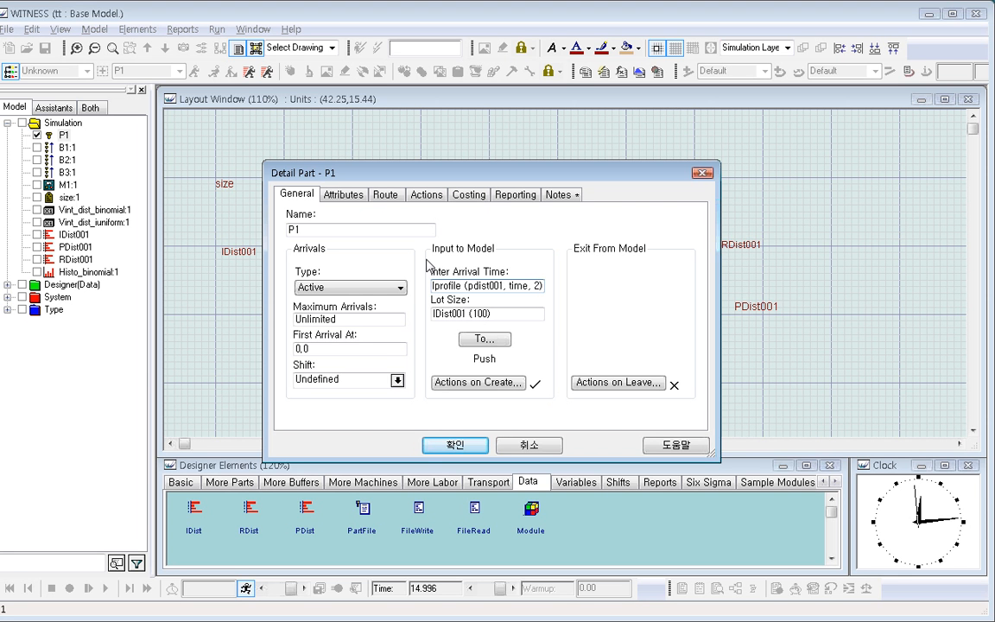
Examine the NEGEXP and readprofile parts of P1's inter arrival time expression, including the profile name, time and stream arguments
{"action": "left_click_drag", "start_coordinate": [437, 285], "coordinate": [403, 285]}
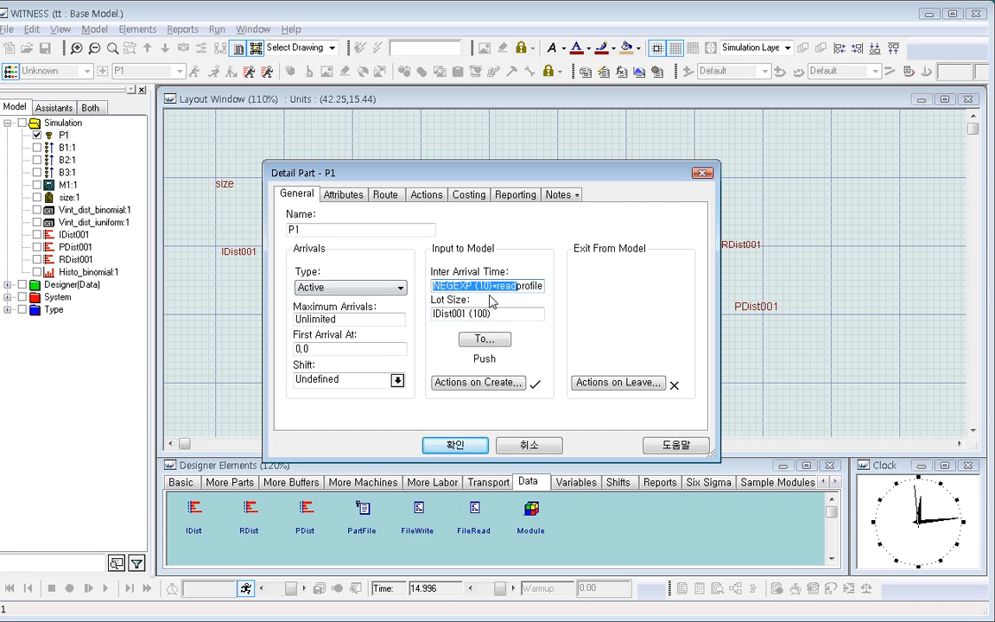
{"action": "left_click", "coordinate": [492, 288]}
{"action": "left_click_drag", "start_coordinate": [491, 287], "coordinate": [425, 293]}
{"action": "left_click", "coordinate": [494, 286]}
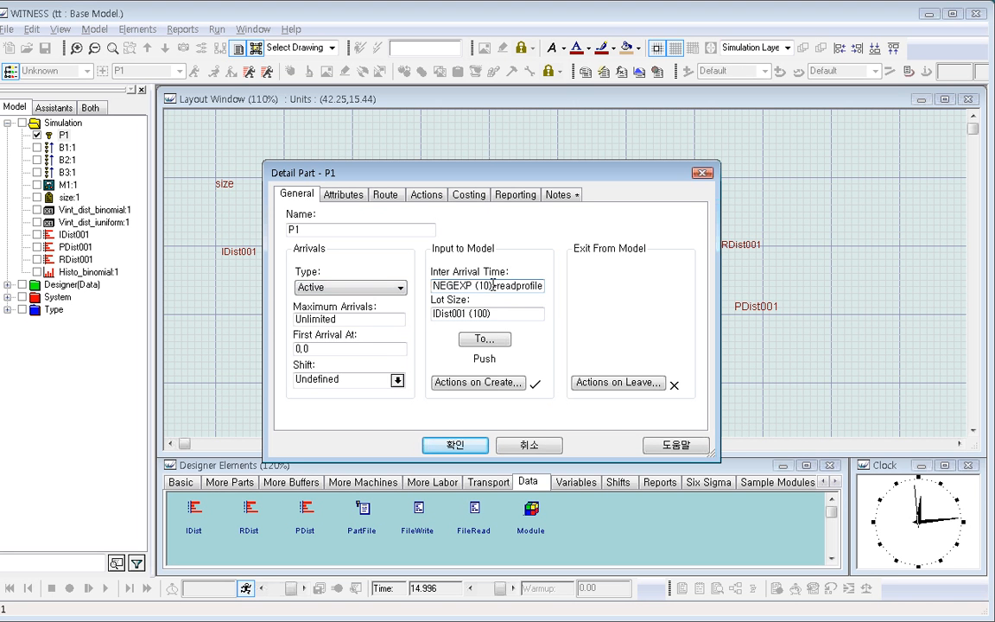
{"action": "left_click_drag", "start_coordinate": [506, 281], "coordinate": [566, 284]}
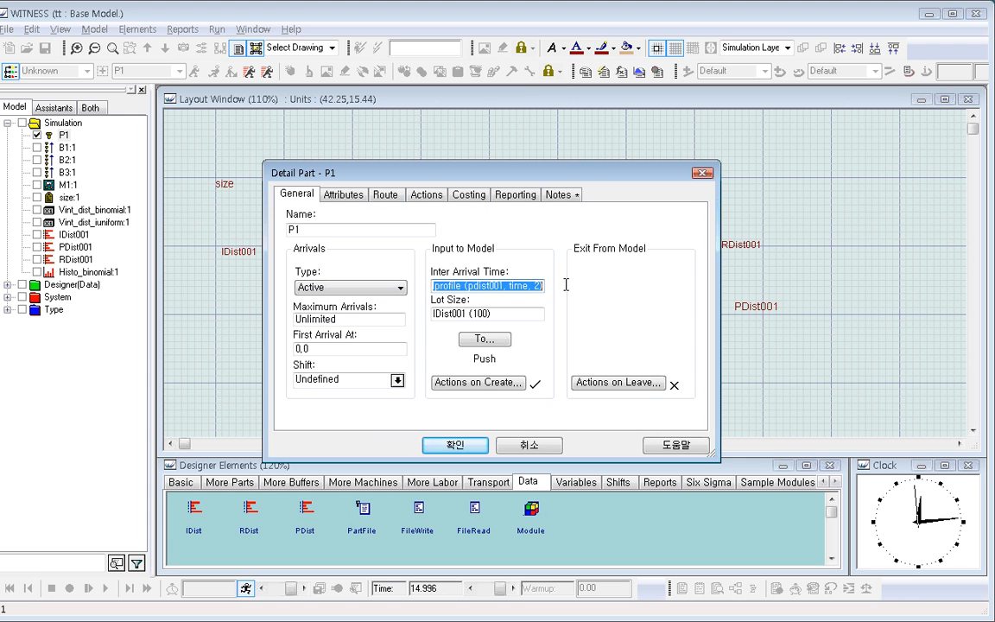
{"action": "left_click", "coordinate": [449, 285]}
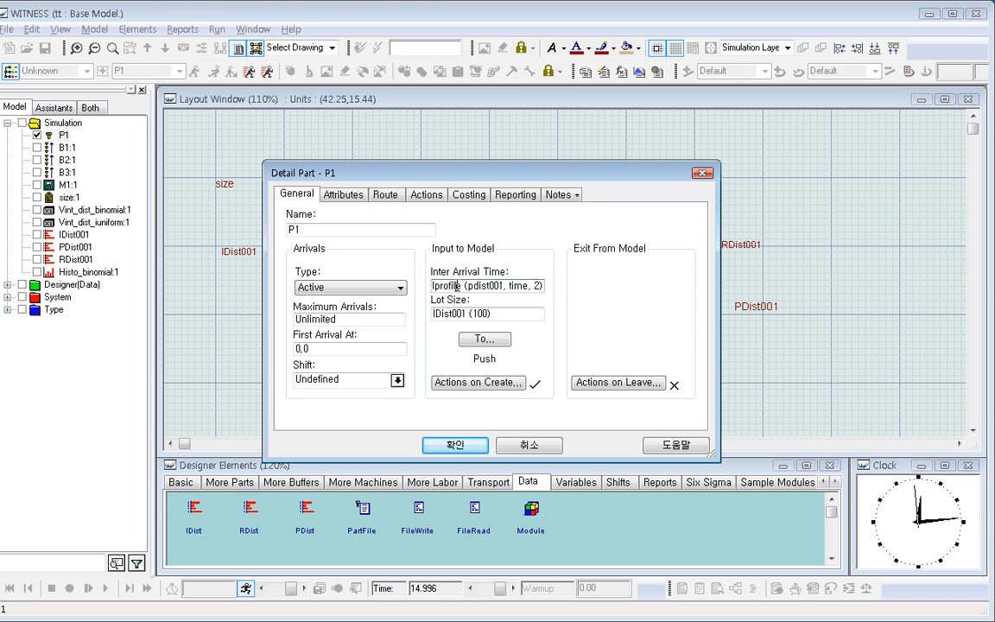
{"action": "key", "text": "shift+Home"}
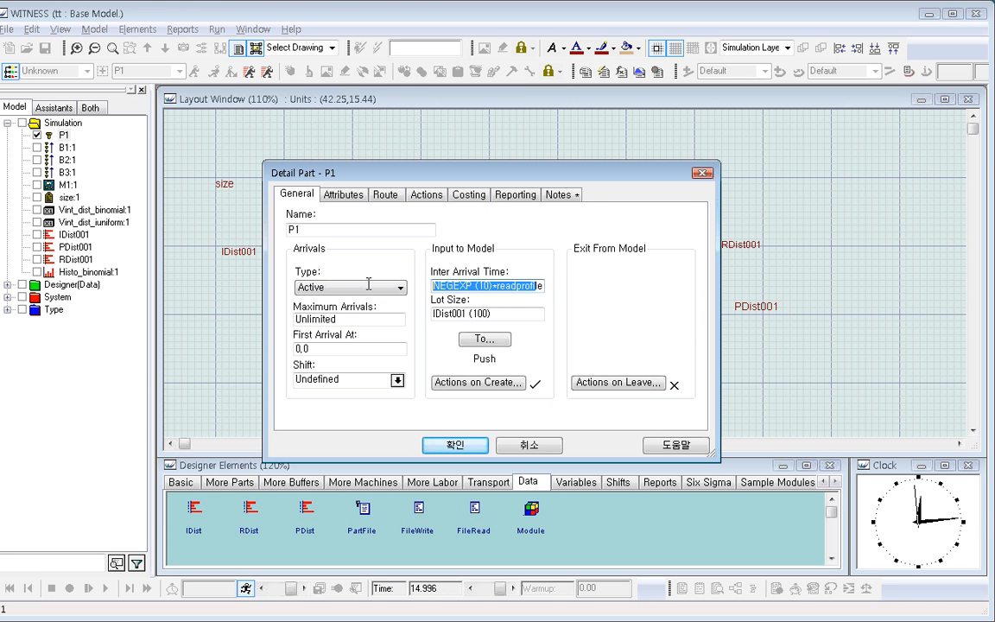
{"action": "left_click", "coordinate": [494, 287]}
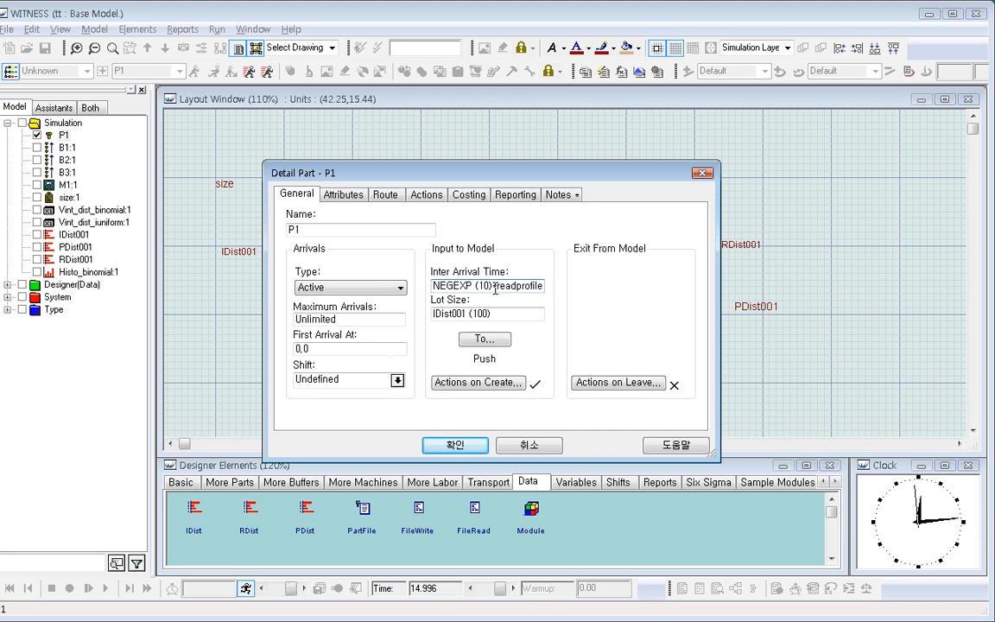
{"action": "left_click_drag", "start_coordinate": [432, 289], "coordinate": [562, 285]}
{"action": "left_click", "coordinate": [496, 288]}
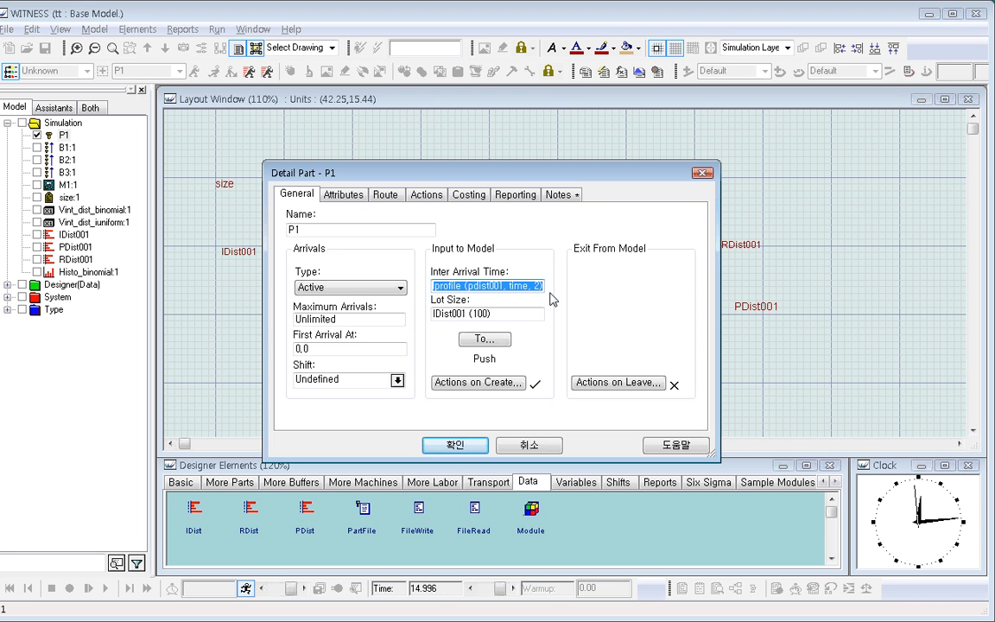
Remove the NEGEXP (10) term and its operator, leaving readprofile (pdist001, time, 2) as P1's inter arrival time, and accept the part details
{"action": "left_click", "coordinate": [473, 288]}
{"action": "left_click_drag", "start_coordinate": [469, 288], "coordinate": [395, 285]}
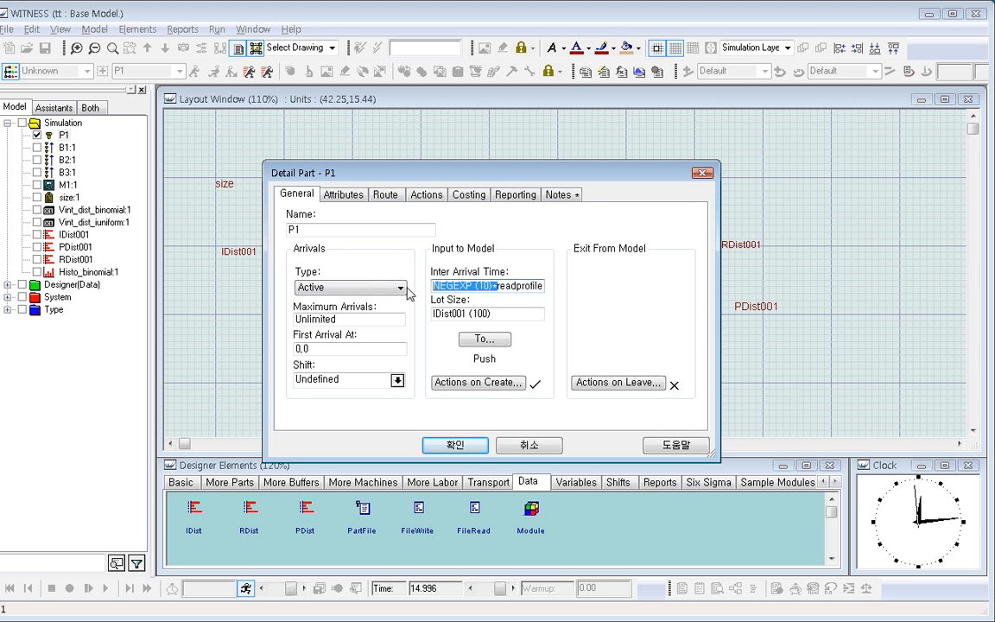
{"action": "key", "text": "Delete"}
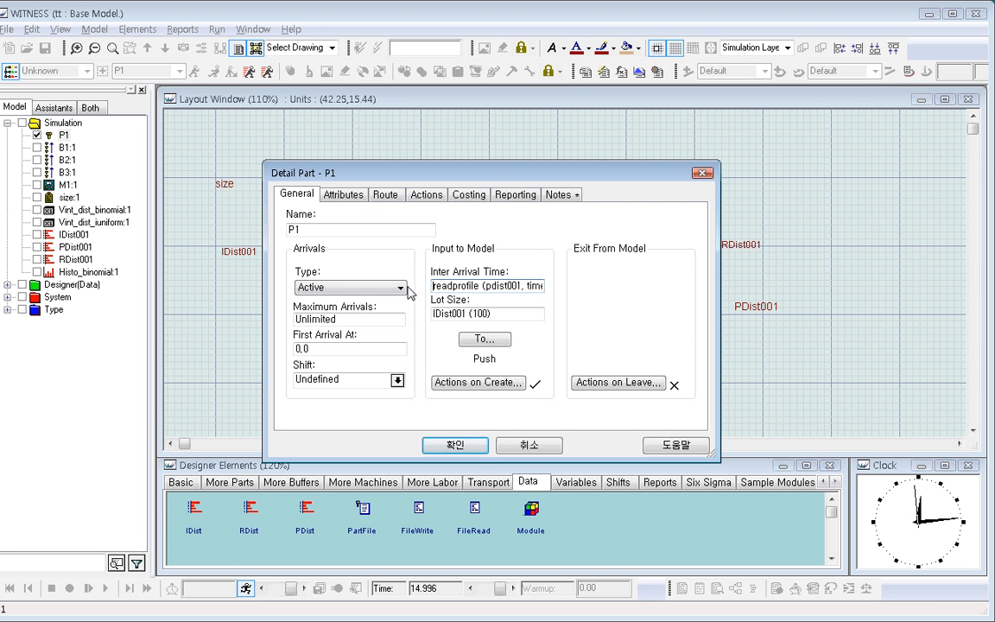
{"action": "left_click", "coordinate": [455, 445]}
Run the simulation to about time 54 and stop it
{"action": "left_click", "coordinate": [105, 588]}
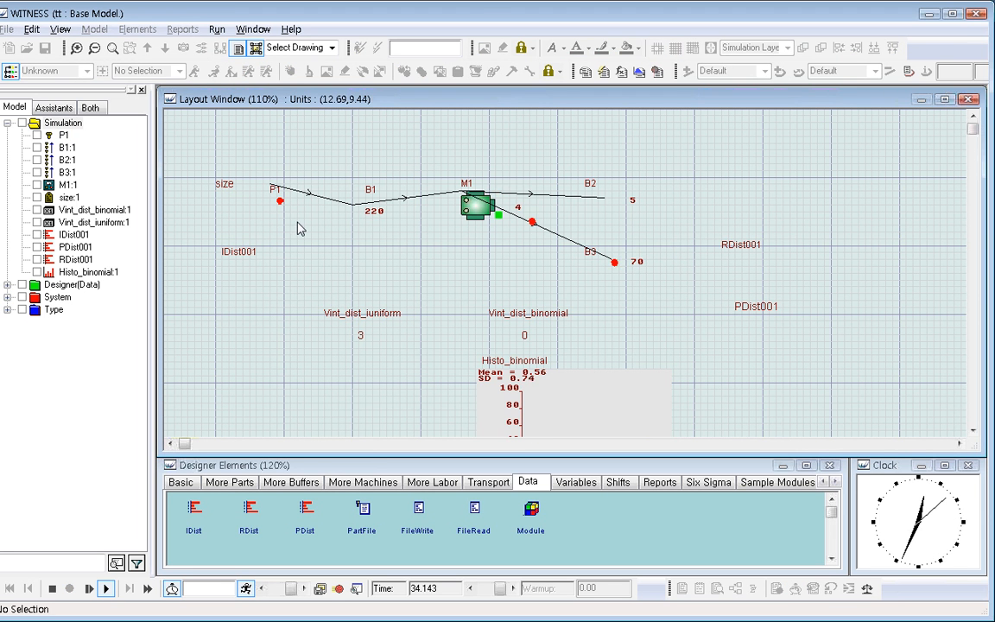
{"action": "left_click", "coordinate": [280, 205]}
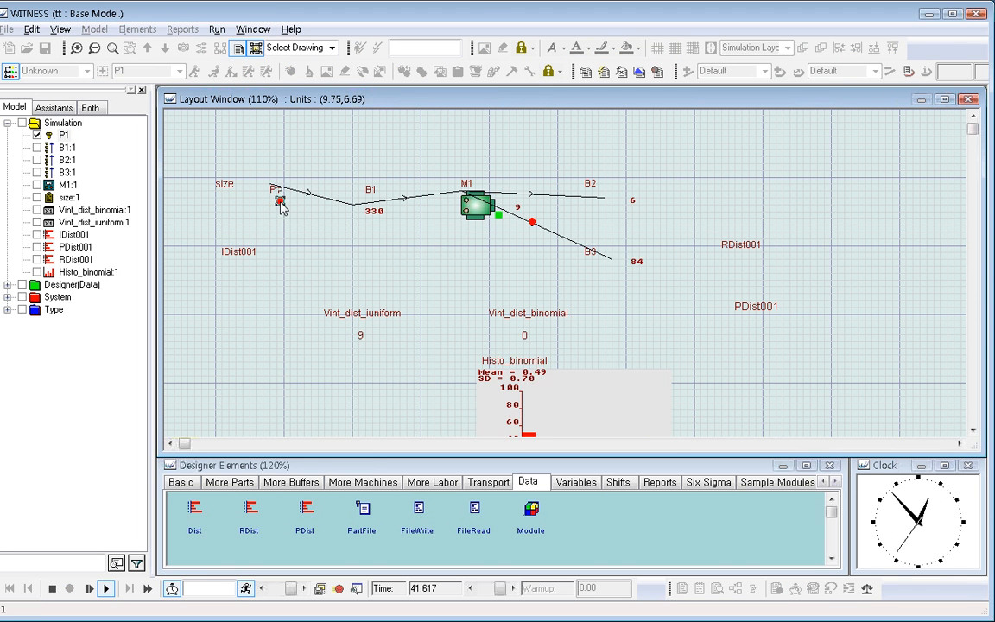
{"action": "left_click", "coordinate": [52, 589]}
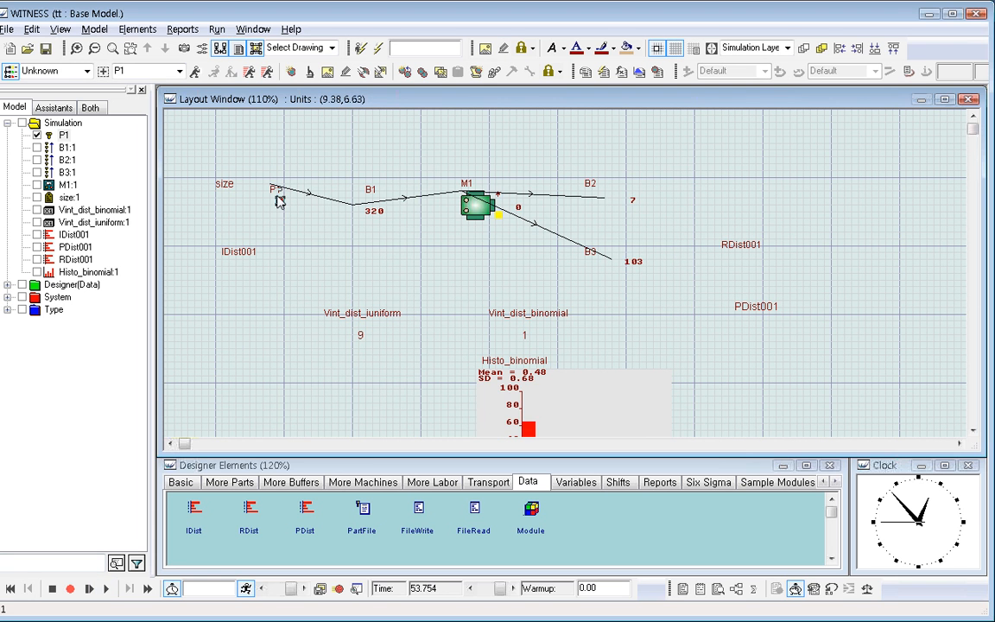
Review the ReadProfile expression in P1's inter arrival time and close the part details
{"action": "double_click", "coordinate": [280, 202]}
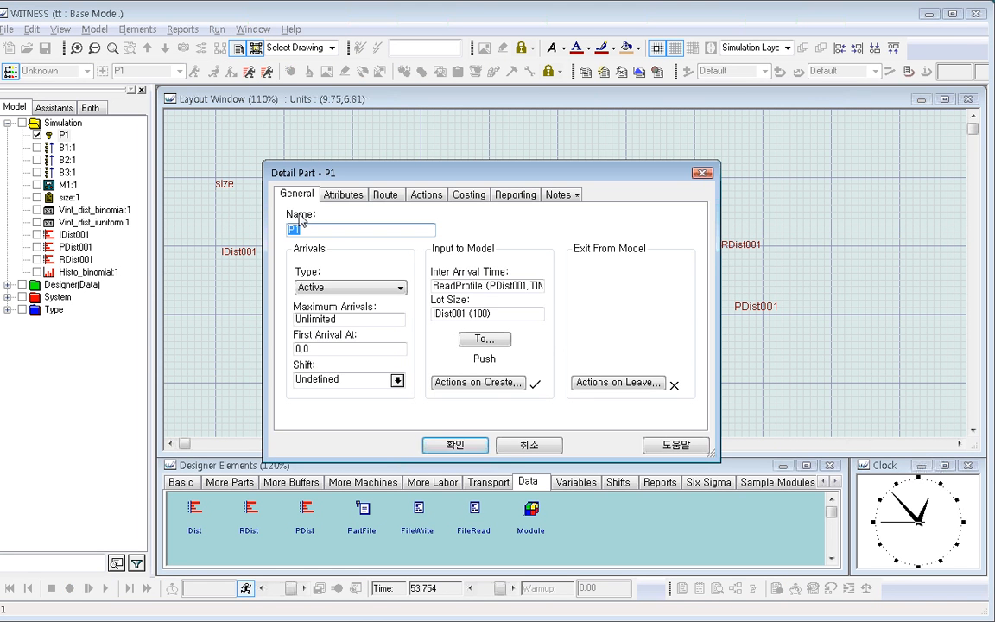
{"action": "left_click_drag", "start_coordinate": [435, 286], "coordinate": [576, 298]}
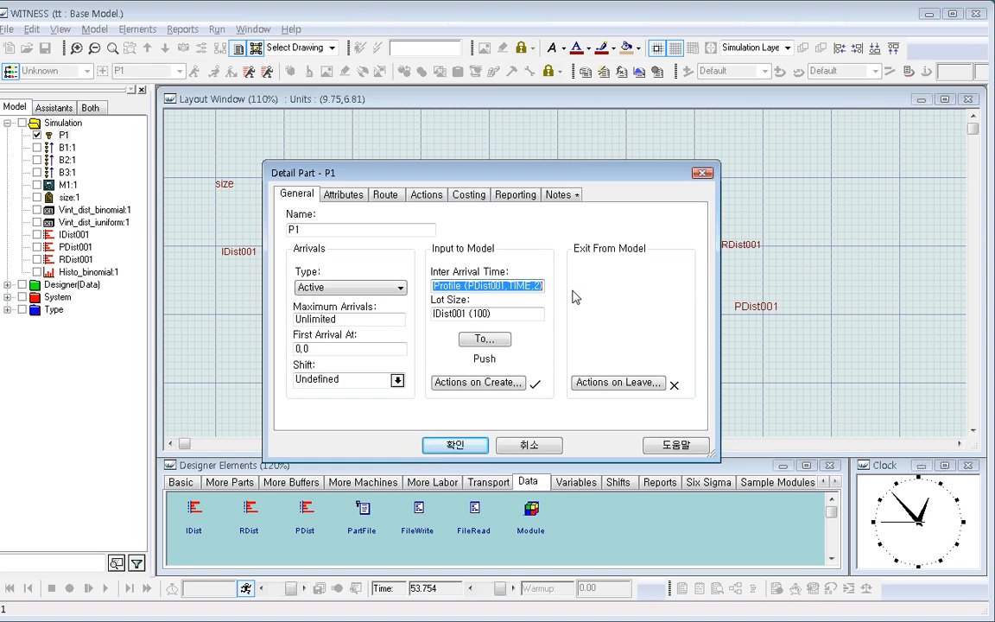
{"action": "left_click", "coordinate": [455, 445]}
Review PDist001's profile graph and data points in the Distribution Editor and close both dialogs
{"action": "left_click", "coordinate": [754, 310]}
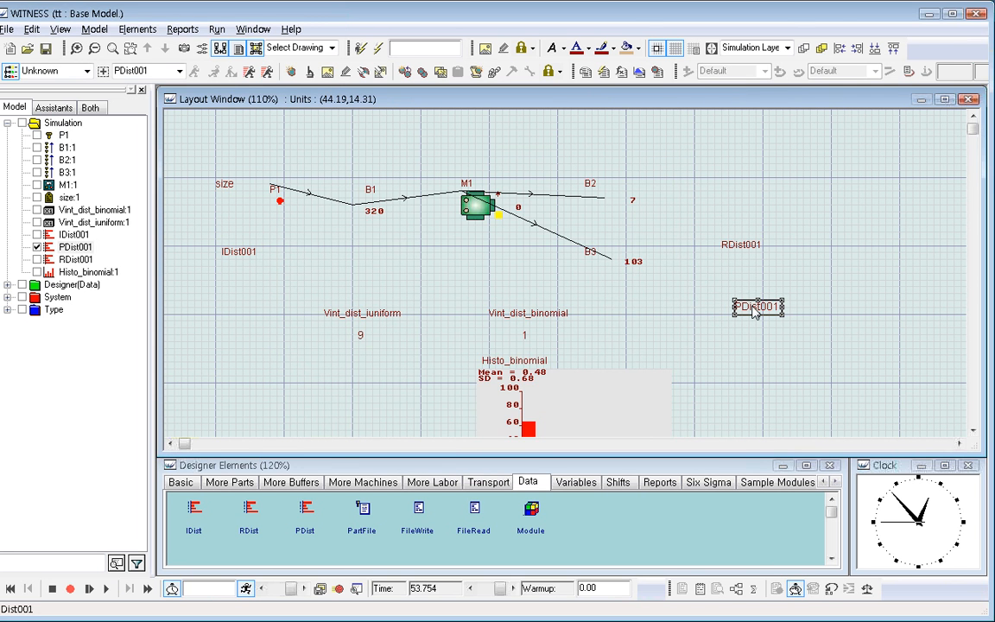
{"action": "double_click", "coordinate": [755, 307]}
{"action": "left_click", "coordinate": [682, 343]}
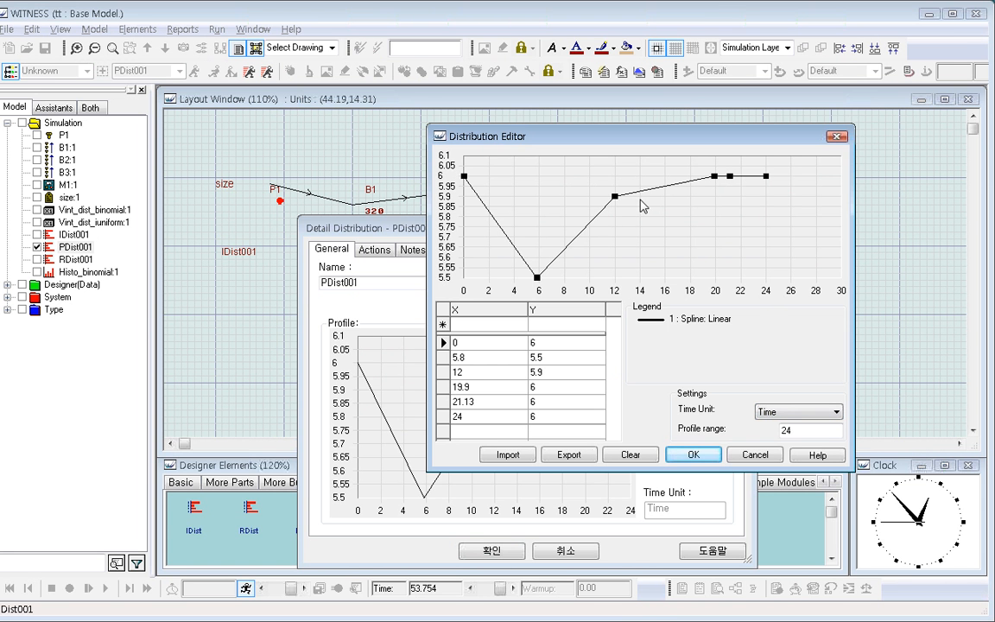
{"action": "left_click", "coordinate": [698, 456]}
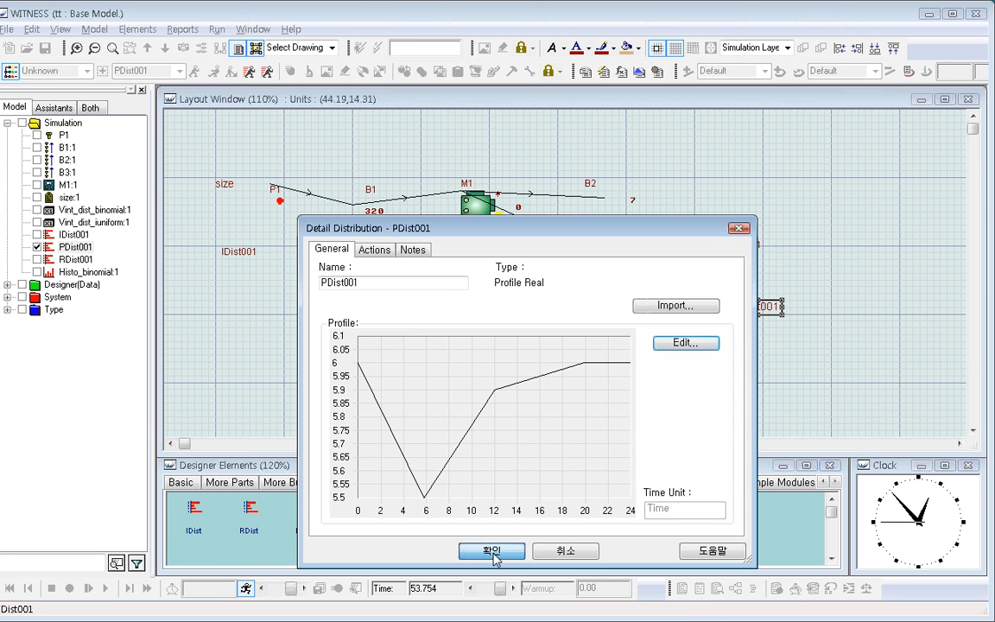
{"action": "left_click", "coordinate": [491, 552]}
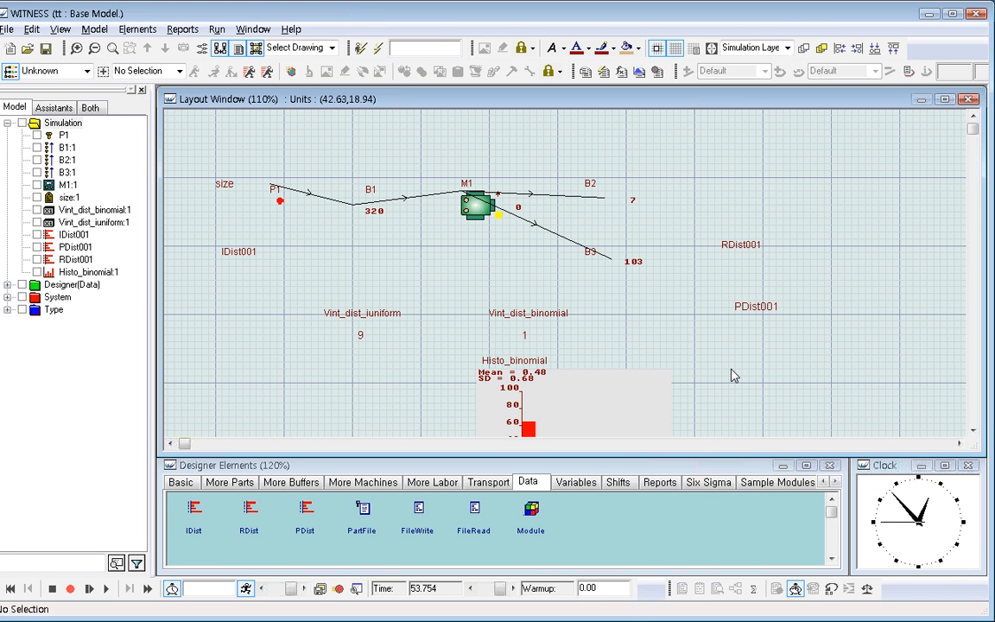